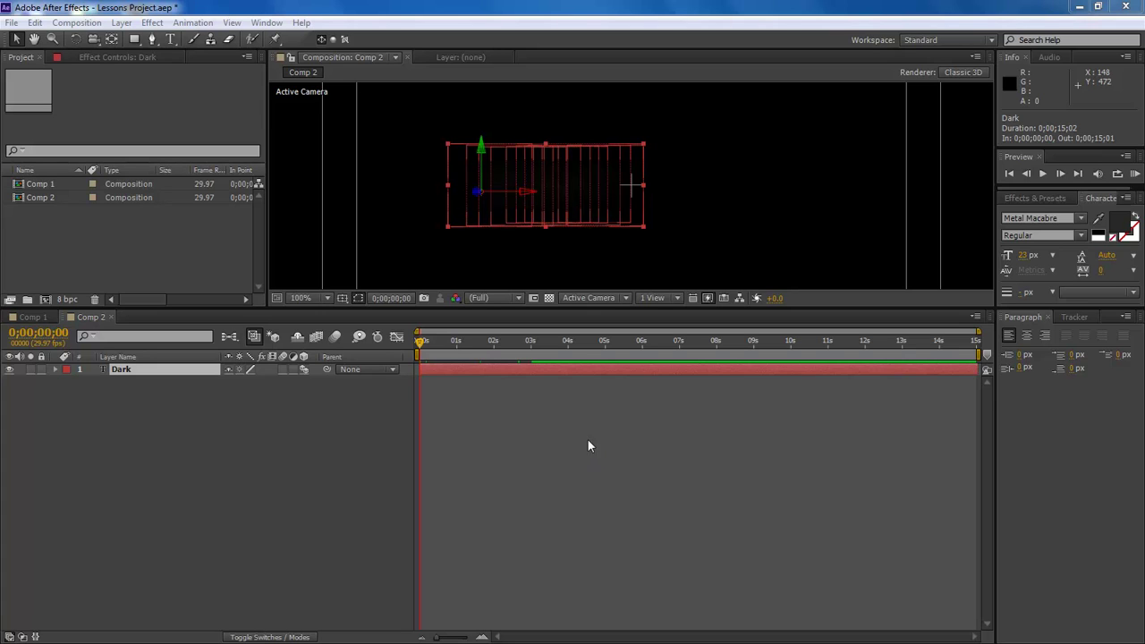
# Preview the Dark text animation, then duplicate the Dark layer with Ctrl+D.
pyautogui.moveTo(419, 343); pyautogui.dragTo(462, 343)
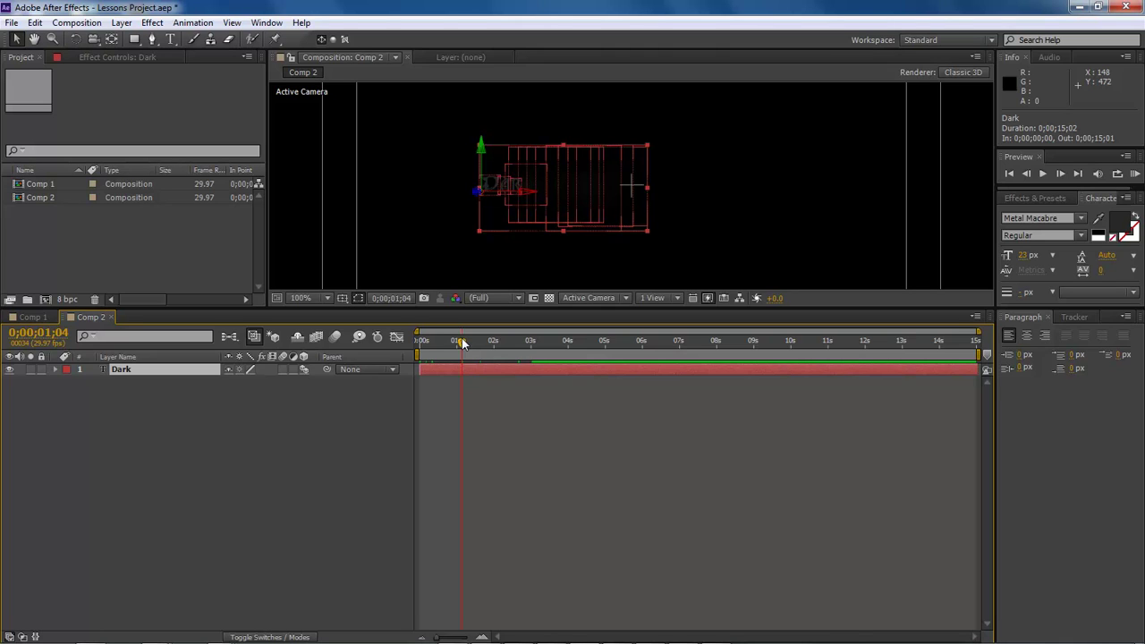
pyautogui.moveTo(462, 344)
pyautogui.mouseDown()
pyautogui.moveTo(659, 340)
pyautogui.moveTo(452, 341)
pyautogui.mouseUp()
pyautogui.click(332, 440)
pyautogui.click(149, 371)
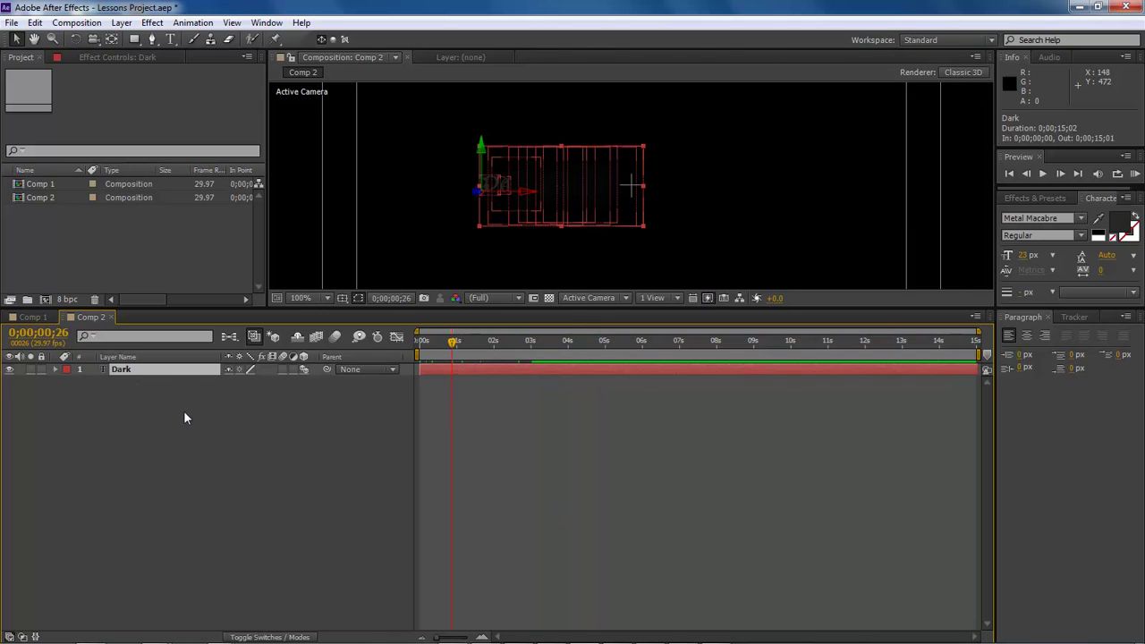
pyautogui.hotkey('ctrl', 'd')
# Rename the top Dark copy 'First' and the Dark 2 copy 'Second'.
pyautogui.moveTo(114, 370); pyautogui.dragTo(125, 383)
pyautogui.click(128, 373)
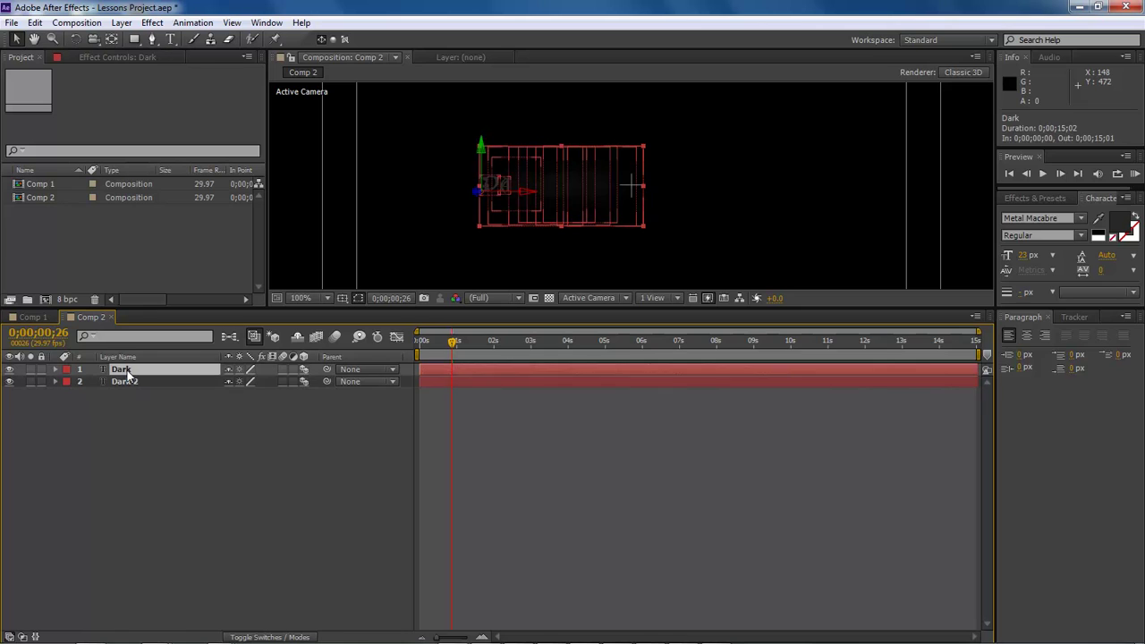
pyautogui.press('Return')
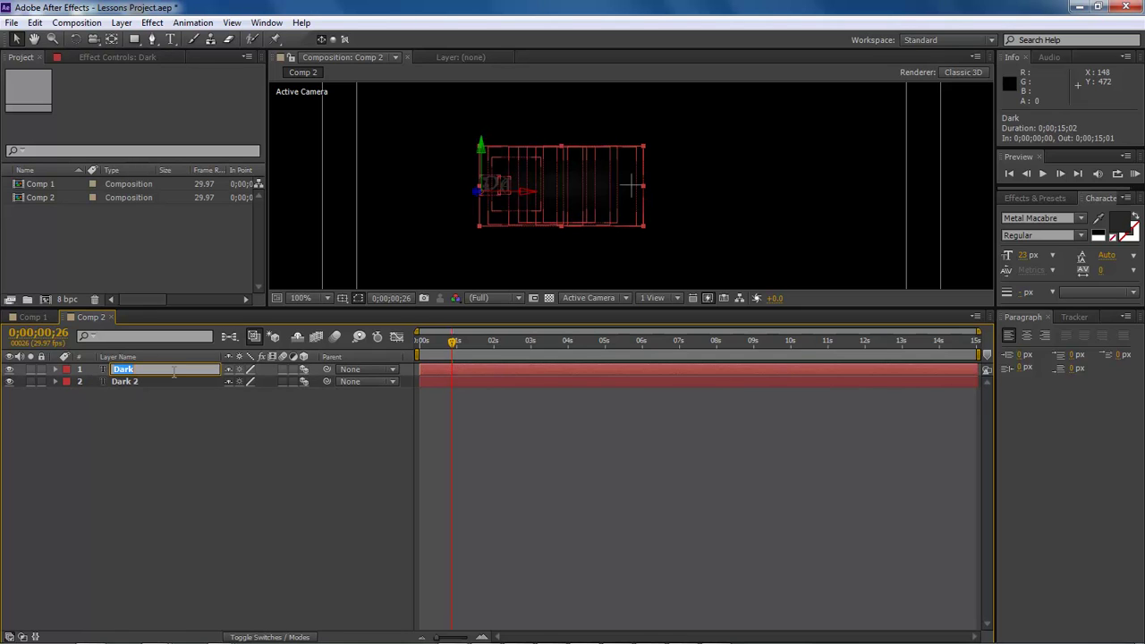
pyautogui.write('First')
pyautogui.press('Return')
pyautogui.click(134, 383)
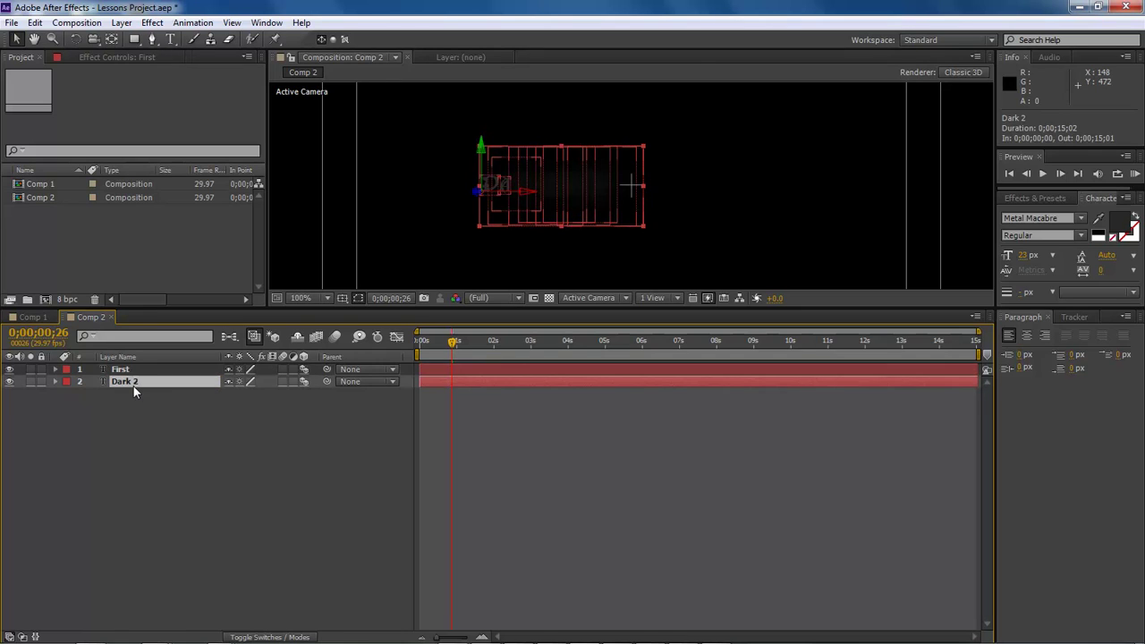
pyautogui.press('Return')
pyautogui.write('Eecond')
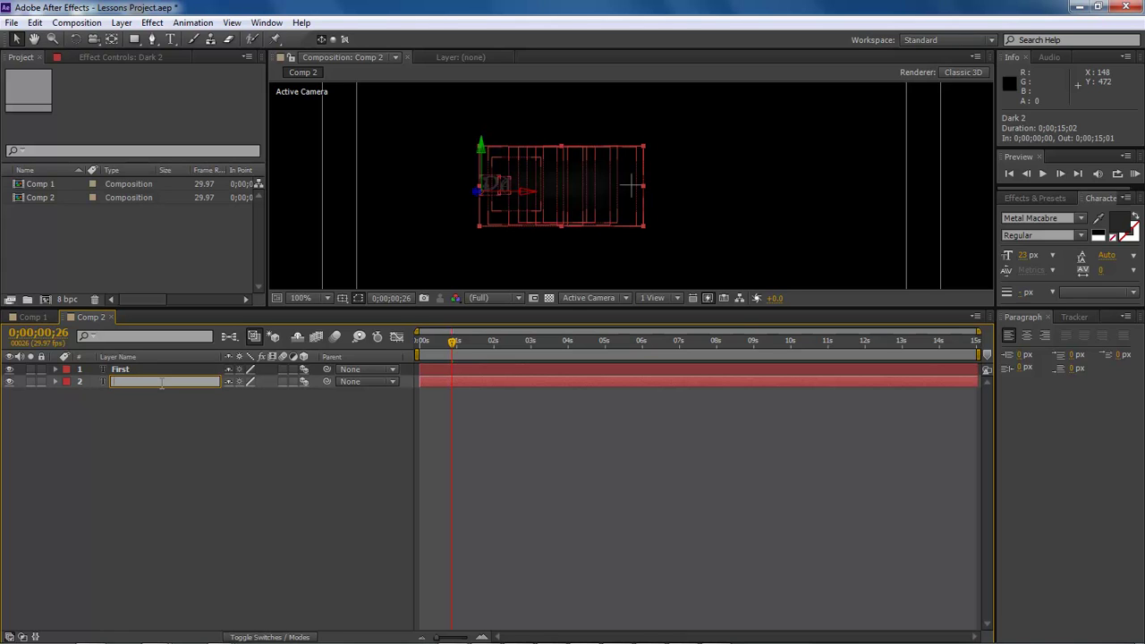
pyautogui.press('Return')
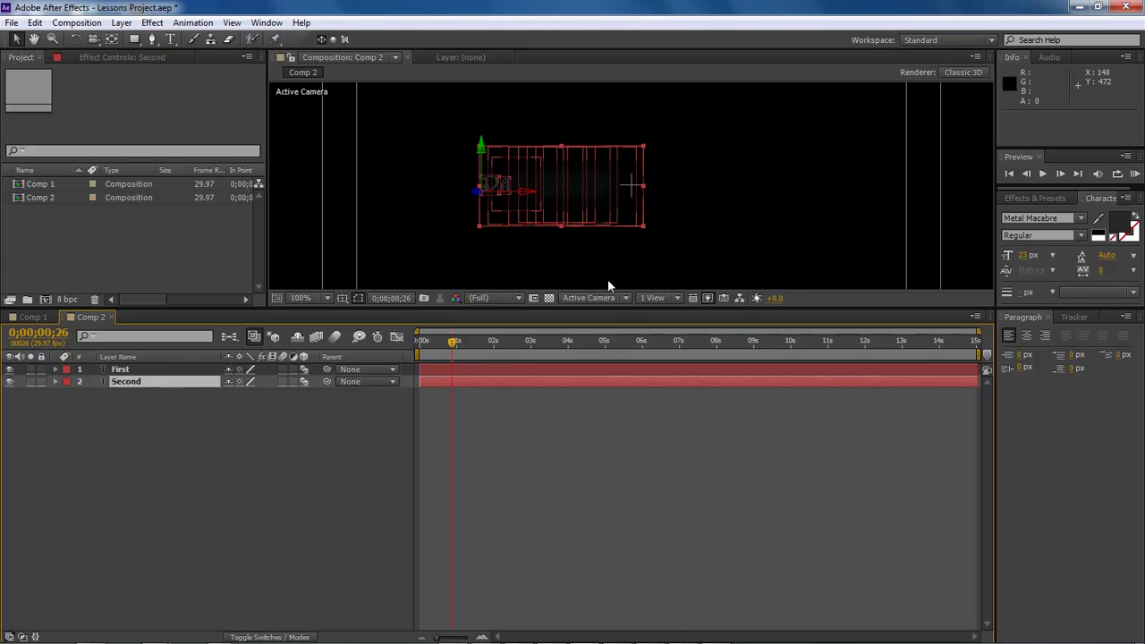
# Move the Second text rightward beside First, then scrub to check 'Dark effects Production'.
pyautogui.moveTo(522, 196); pyautogui.dragTo(695, 197)
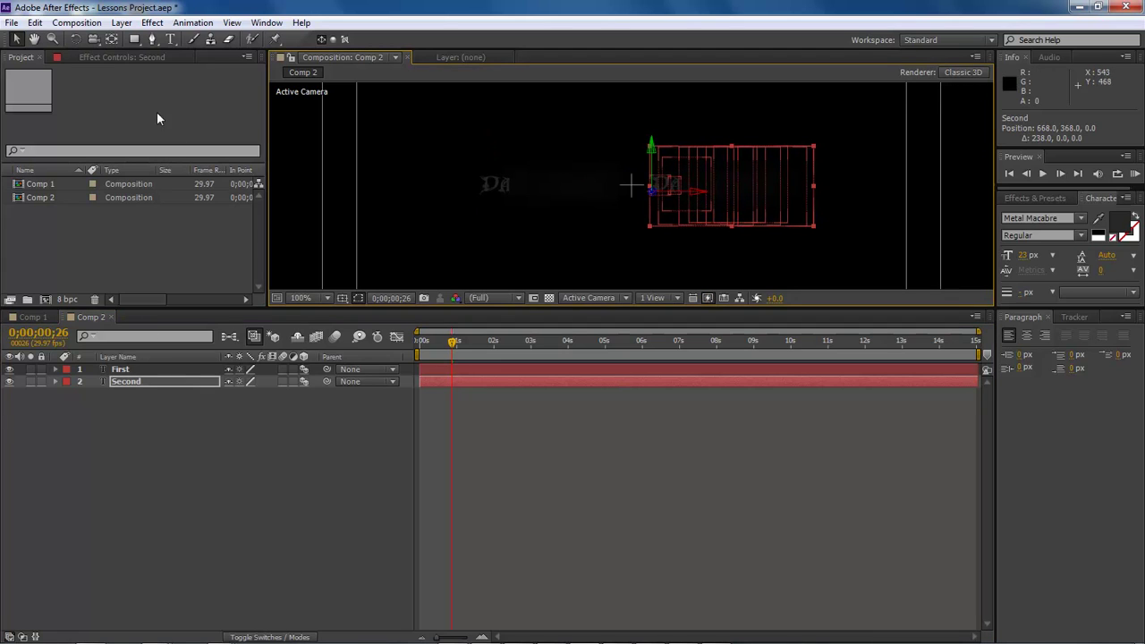
pyautogui.click(173, 39)
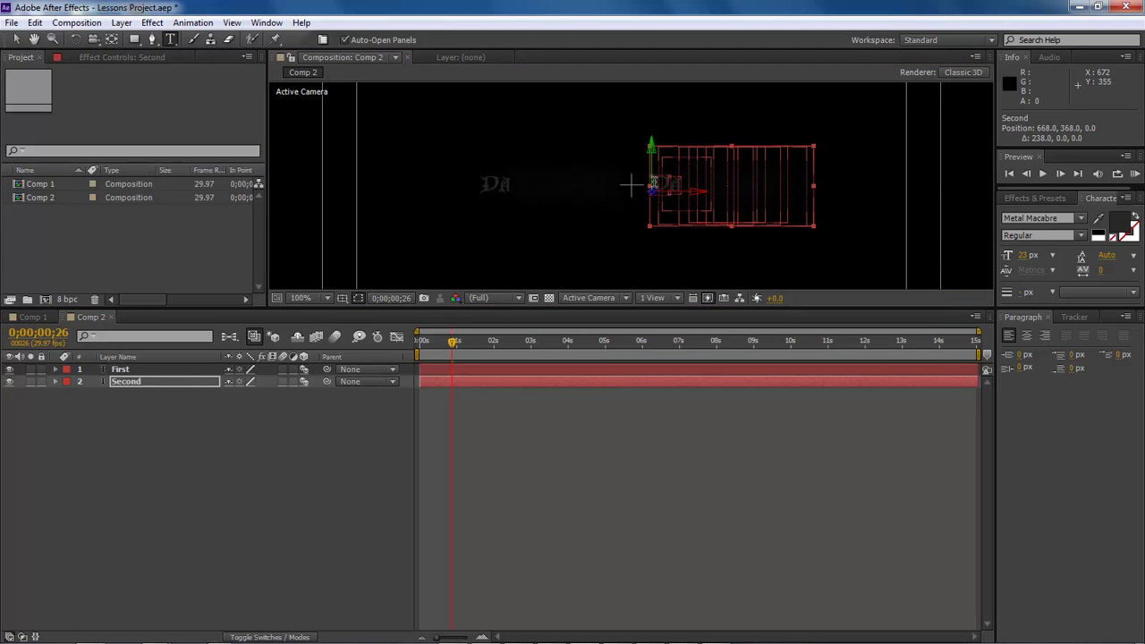
pyautogui.click(910, 202)
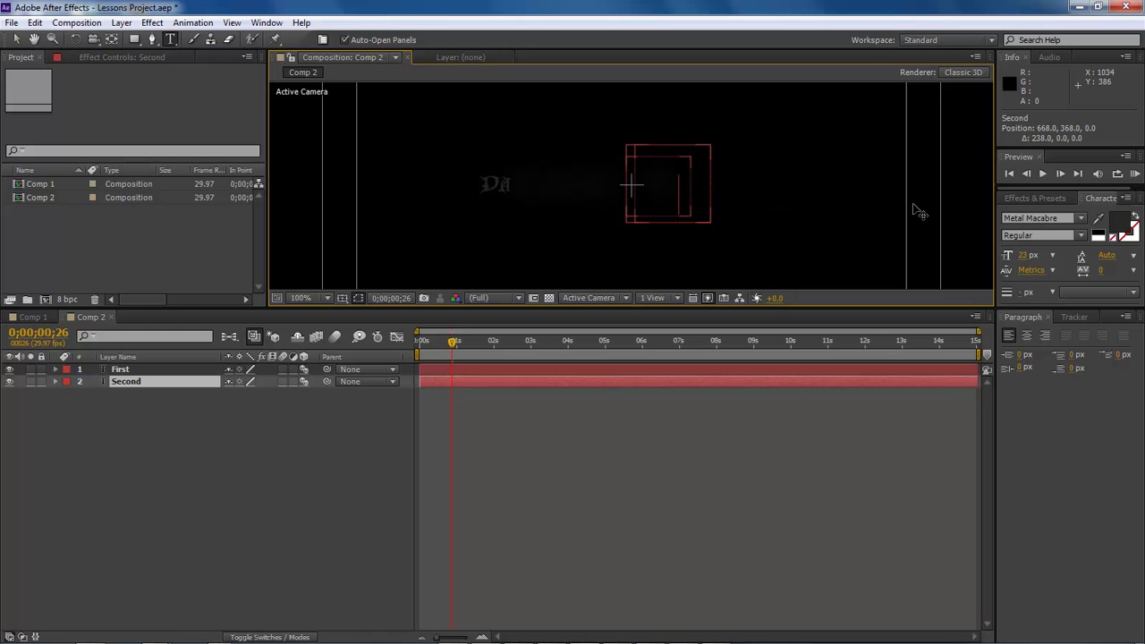
pyautogui.click(315, 474)
pyautogui.moveTo(459, 344); pyautogui.dragTo(569, 347)
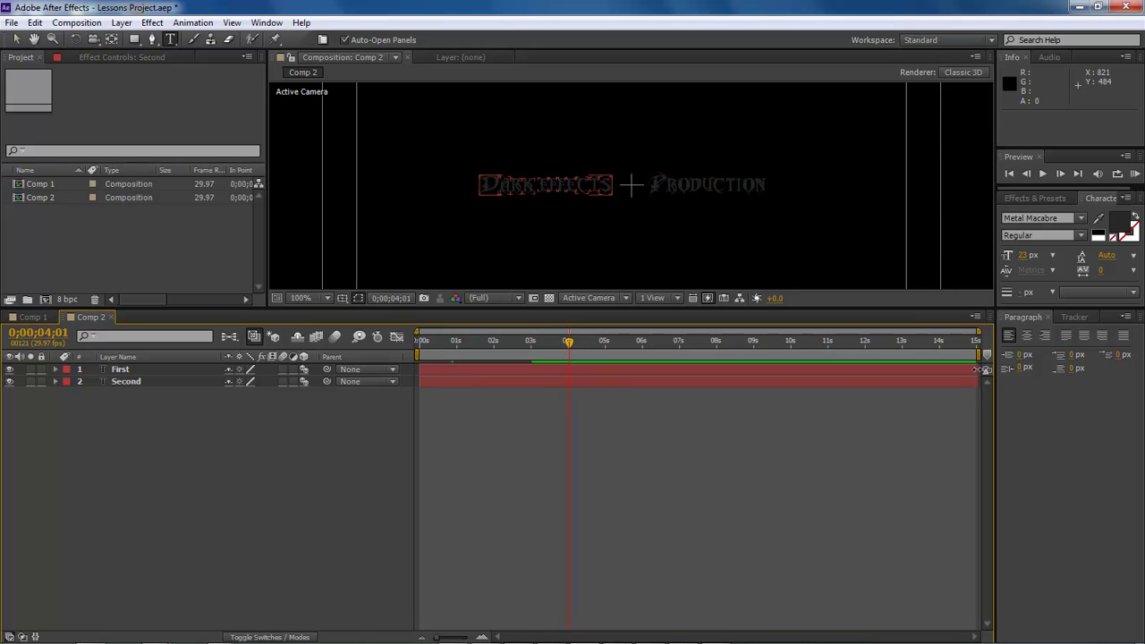
# Extend First's out-point and trim Second to run from 4;00 to 8;02.
pyautogui.click(890, 369)
pyautogui.moveTo(648, 367); pyautogui.dragTo(683, 367)
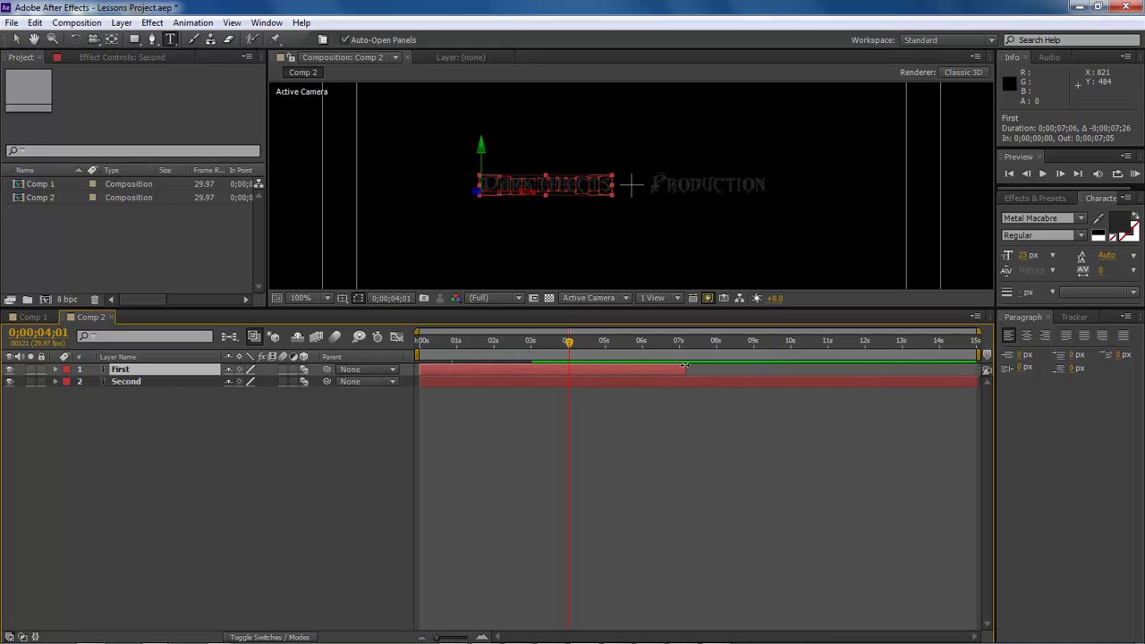
pyautogui.moveTo(977, 381); pyautogui.dragTo(654, 380)
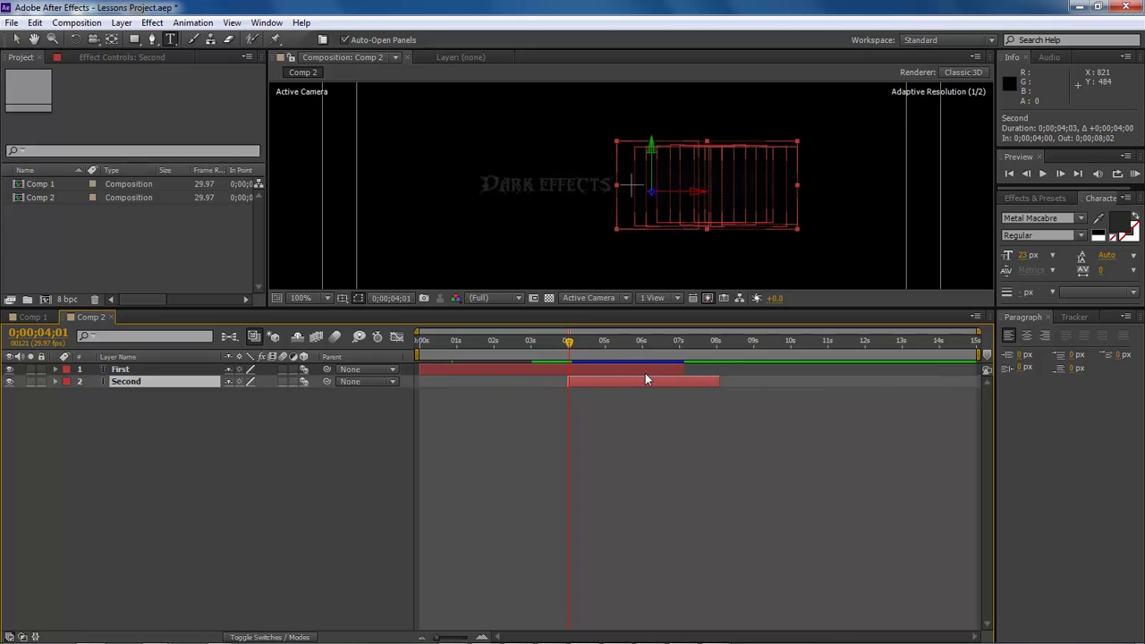
pyautogui.moveTo(570, 343); pyautogui.dragTo(721, 344)
pyautogui.hotkey('ctrl', 'Up')
pyautogui.click(132, 522)
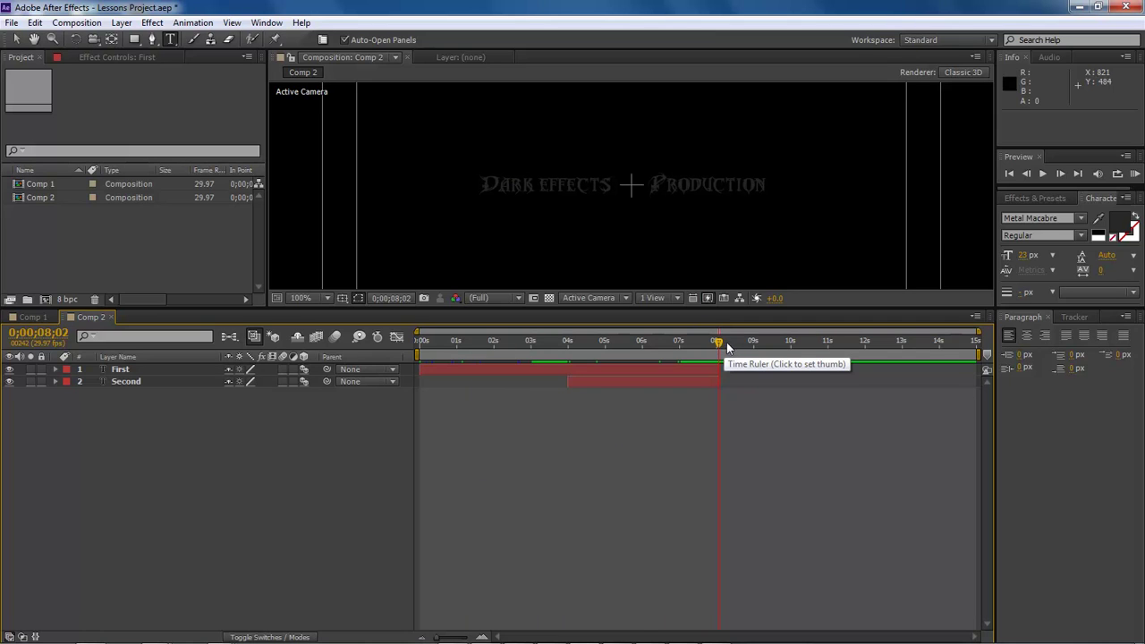
# Keyframe First and Second opacity from 90% at 7;17 to 0% at 8;02, then preview.
pyautogui.click(119, 371)
pyautogui.keyDown('shift'); pyautogui.click(118, 381); pyautogui.keyUp('shift')
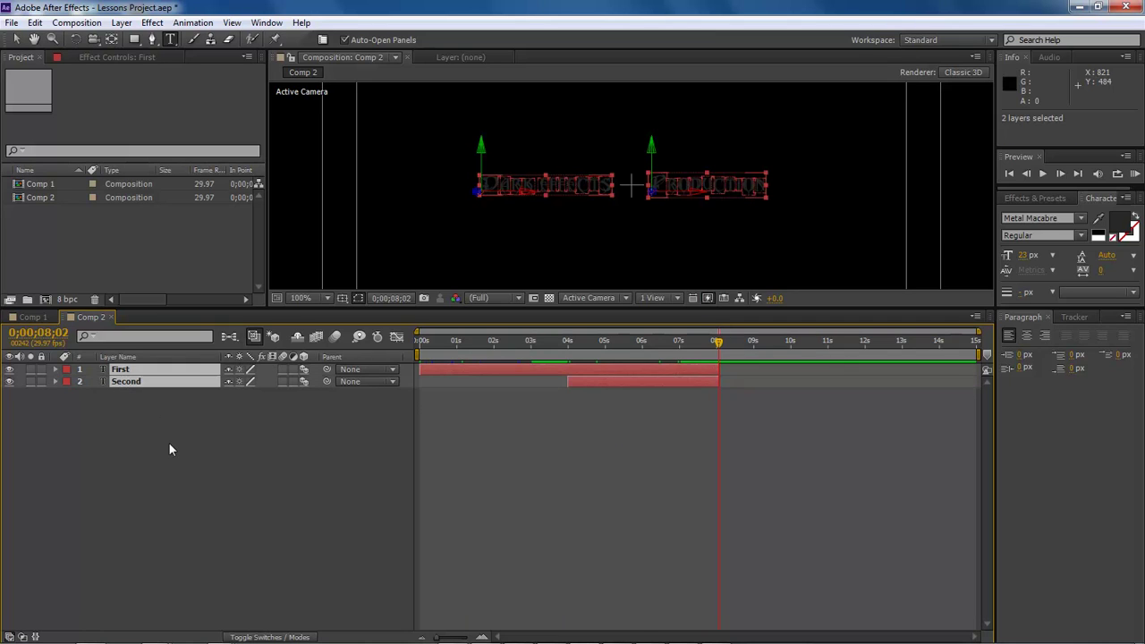
pyautogui.press('t')
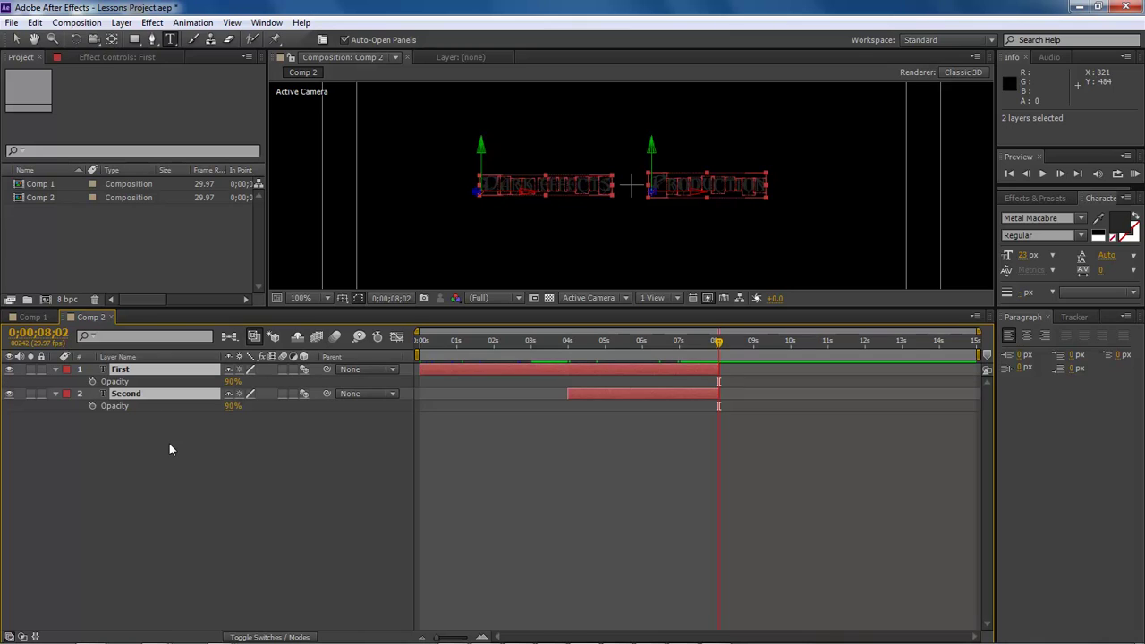
pyautogui.click(93, 380)
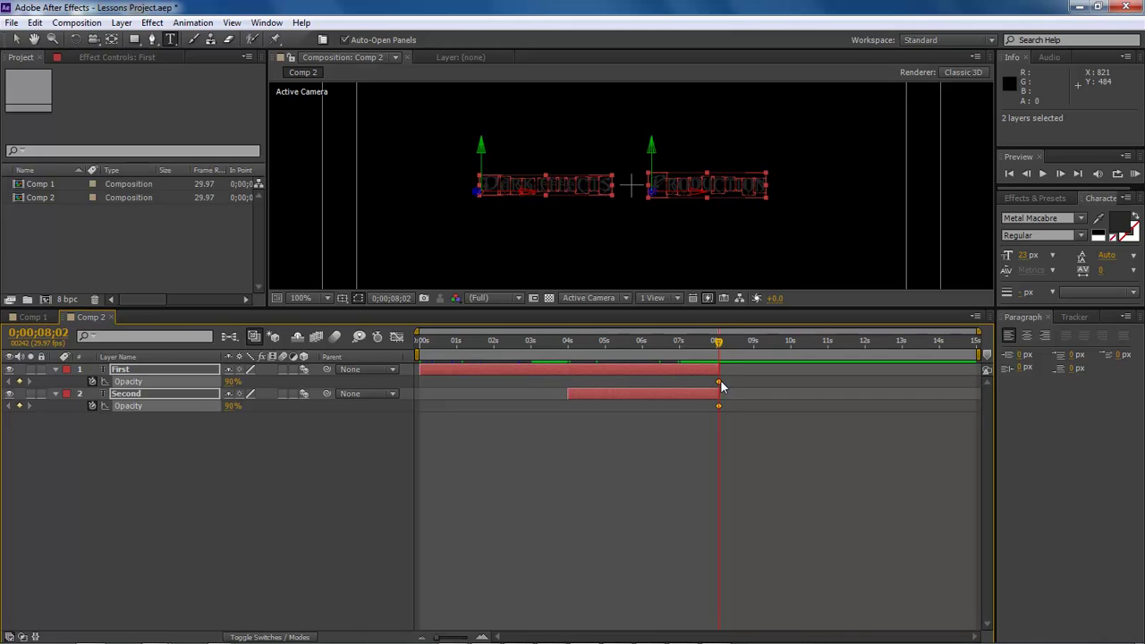
pyautogui.moveTo(717, 382); pyautogui.dragTo(700, 387)
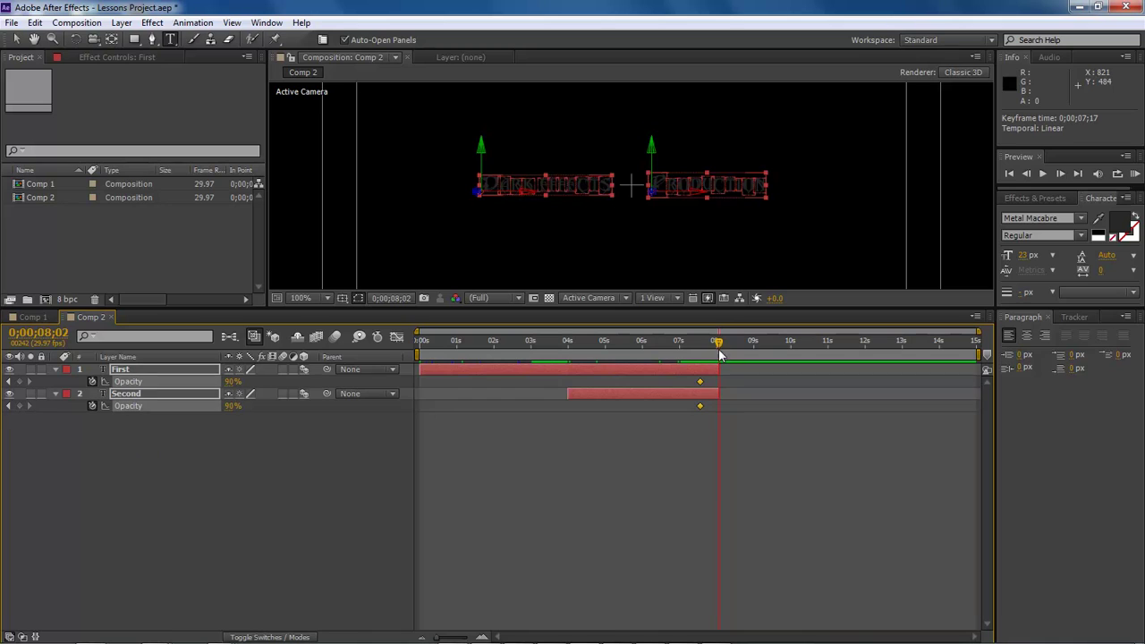
pyautogui.click(233, 380)
pyautogui.write('0')
pyautogui.press('Return')
pyautogui.click(319, 542)
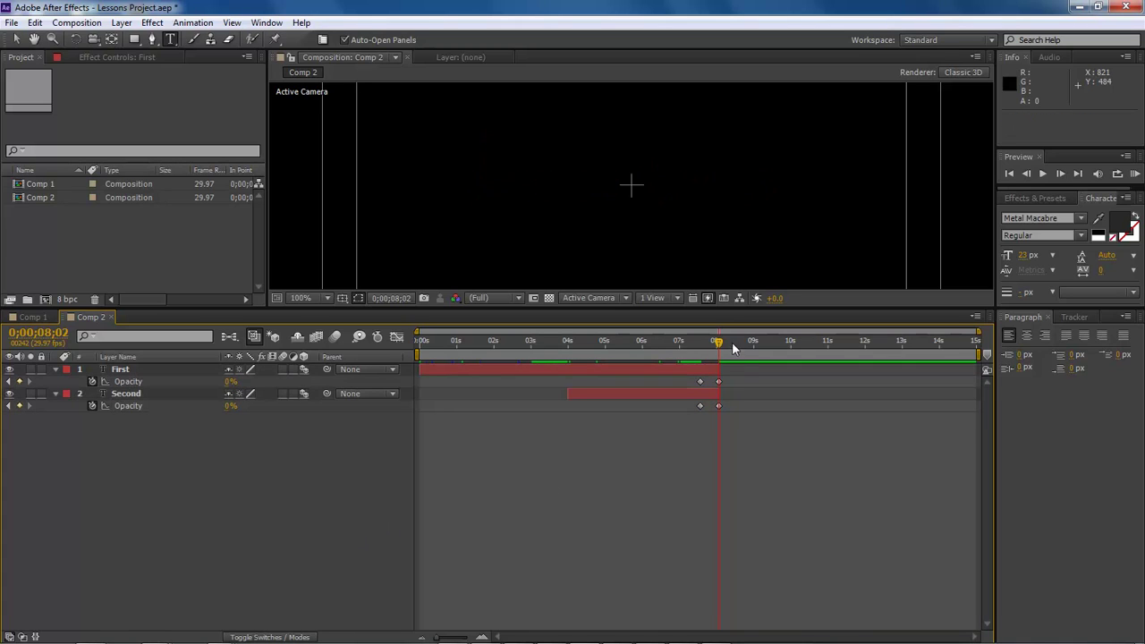
pyautogui.moveTo(726, 342); pyautogui.dragTo(64, 385)
# Select First and Second and pre-compose them into a new comp named 'Darkness'.
pyautogui.click(56, 368)
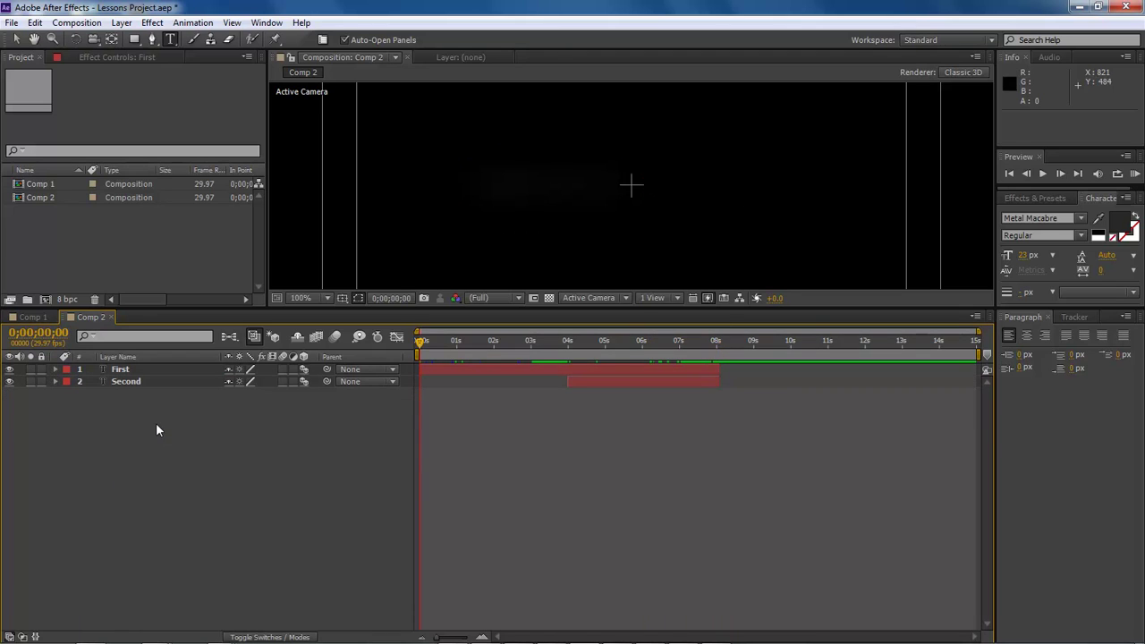
pyautogui.click(107, 371)
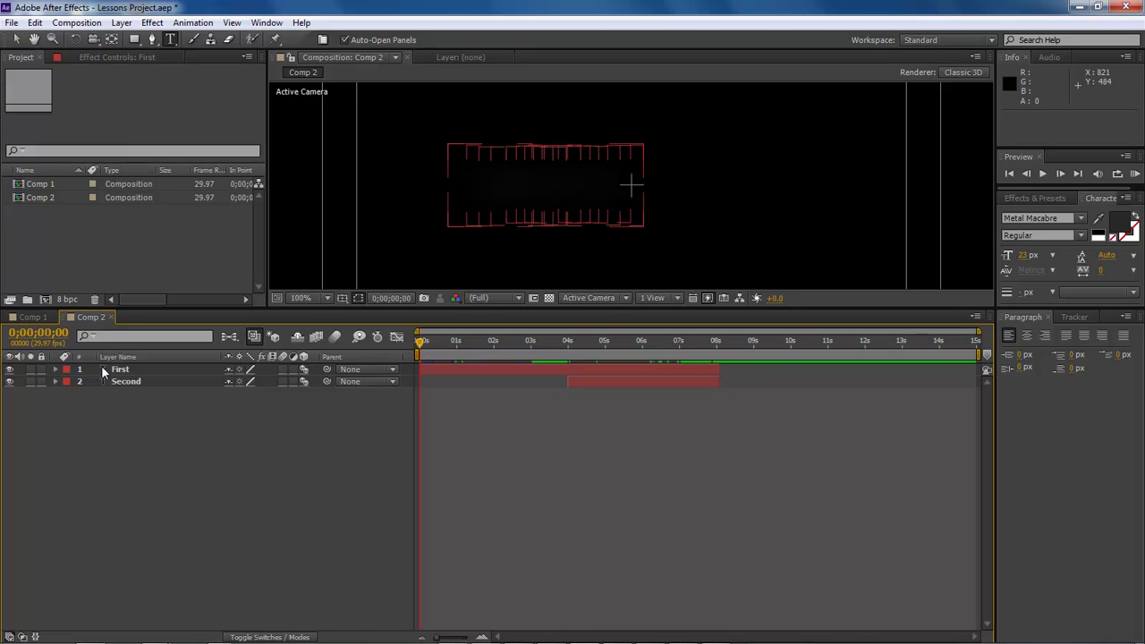
pyautogui.keyDown('shift'); pyautogui.click(125, 380); pyautogui.keyUp('shift')
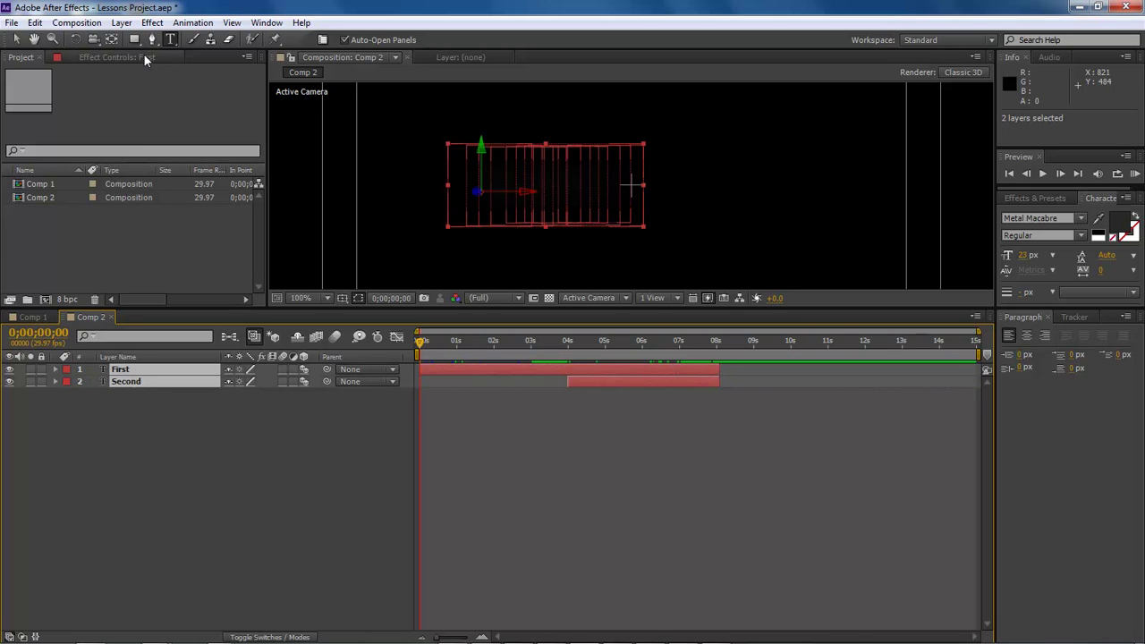
pyautogui.click(121, 22)
pyautogui.click(160, 546)
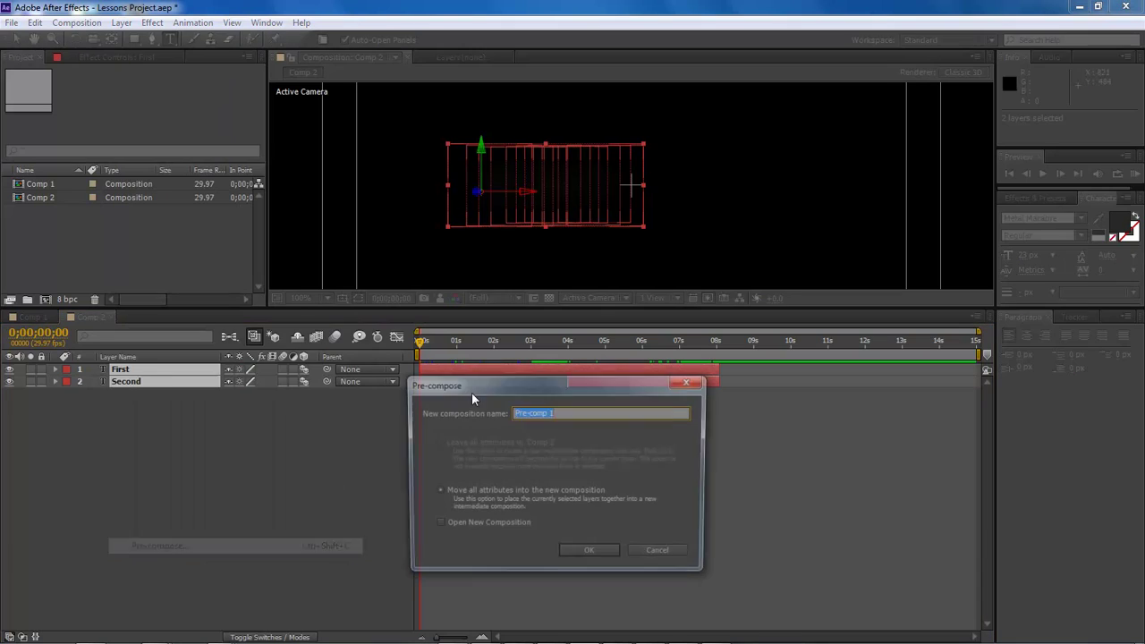
pyautogui.write('Darkness')
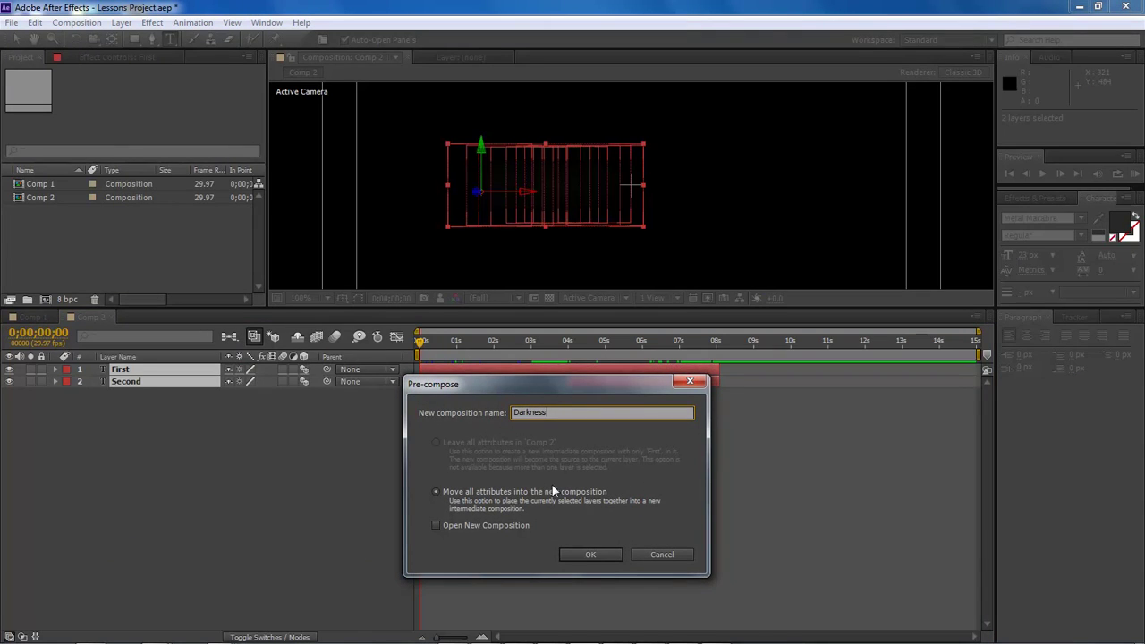
pyautogui.click(590, 554)
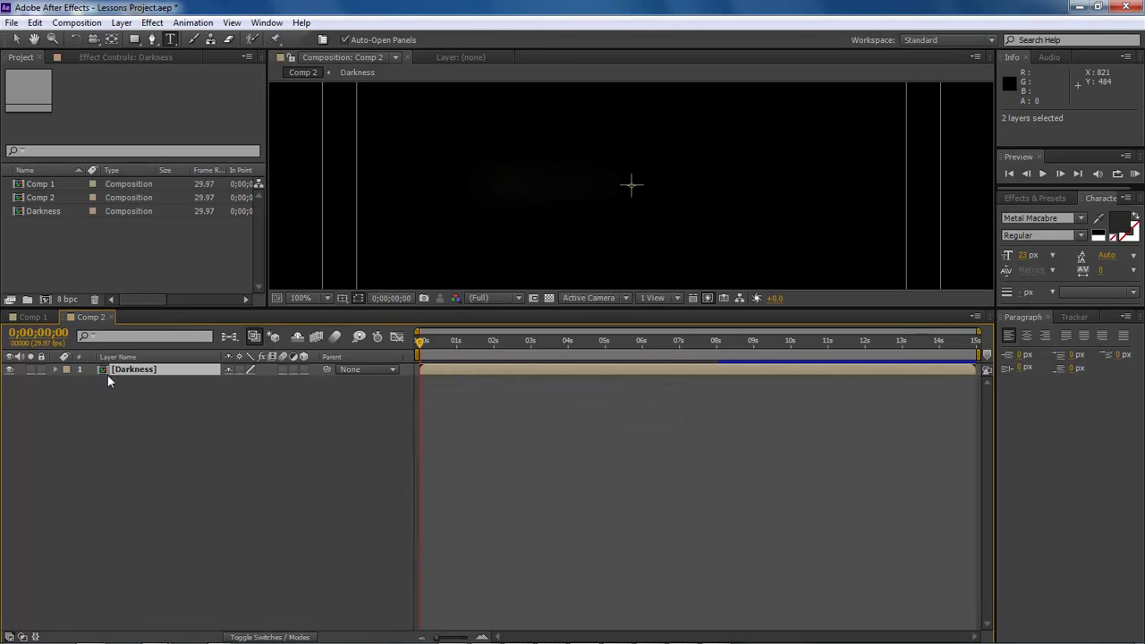
# Inside the Darkness precomp, end the work area near 8 seconds and trim the comp to it.
pyautogui.doubleClick(134, 369)
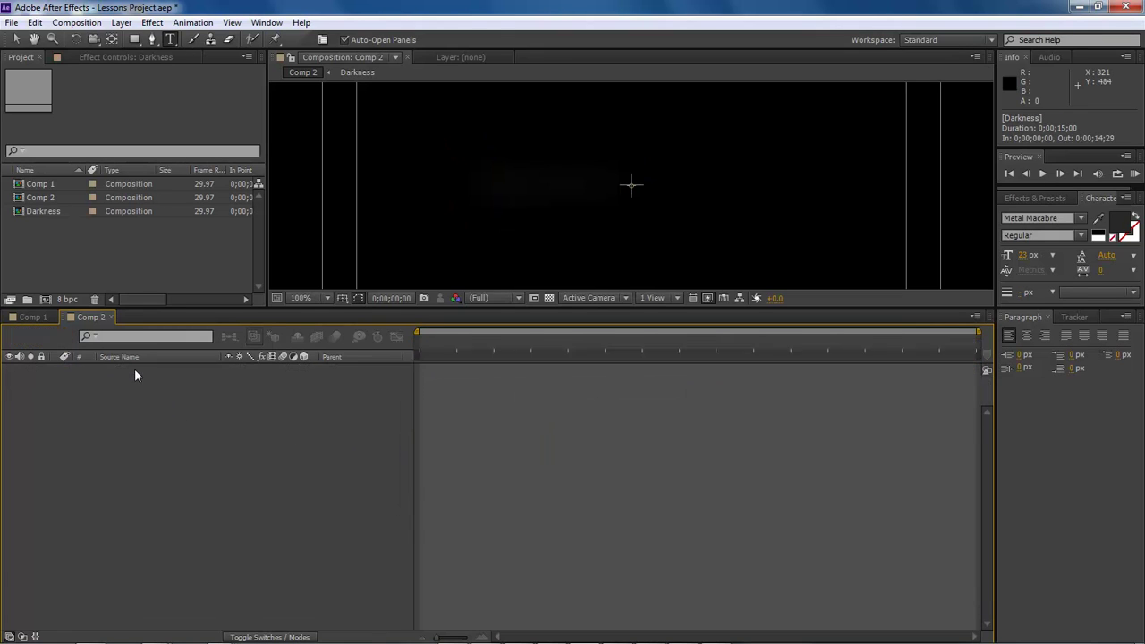
pyautogui.moveTo(976, 353); pyautogui.dragTo(720, 353)
pyautogui.click(76, 23)
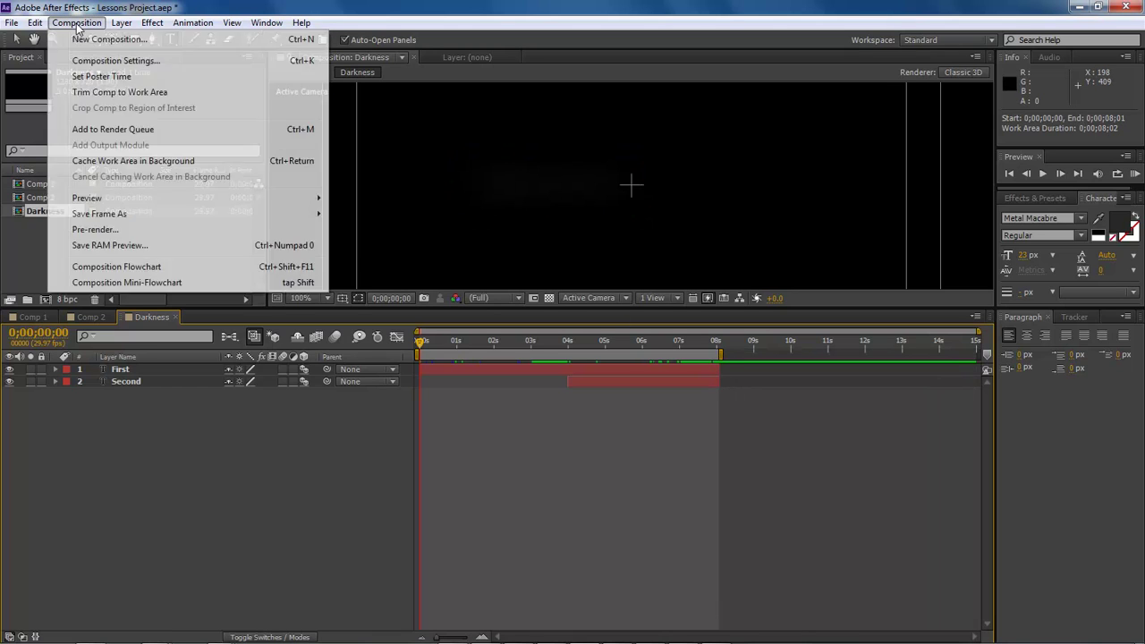
pyautogui.click(121, 92)
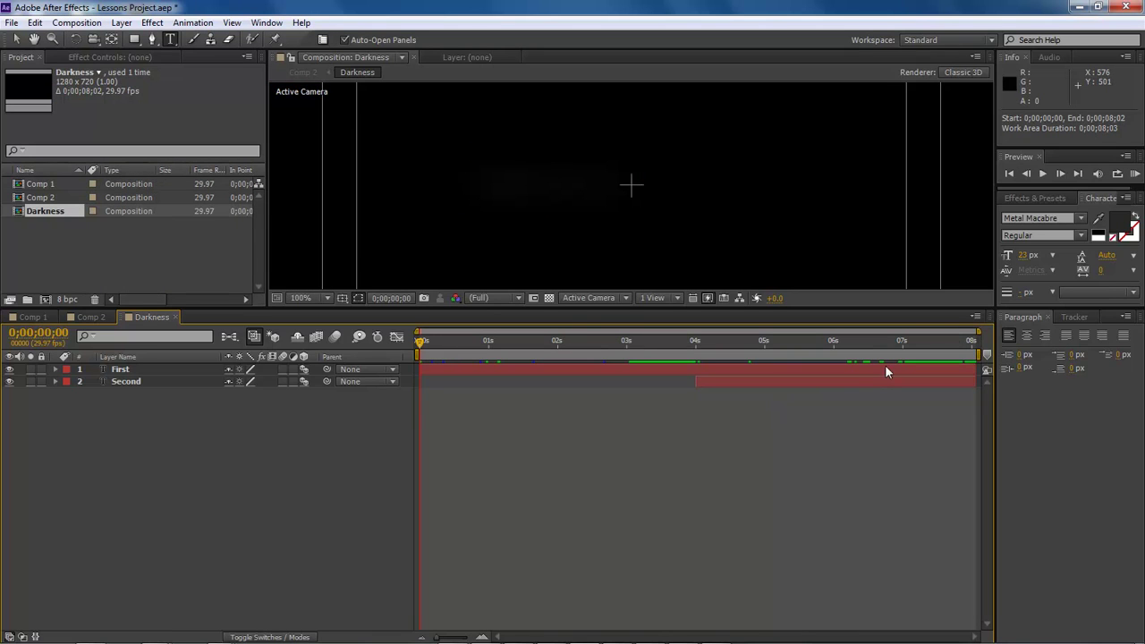
# Check the Darkness layer's new length in Comp 2, inspect its First layer, and return.
pyautogui.click(75, 317)
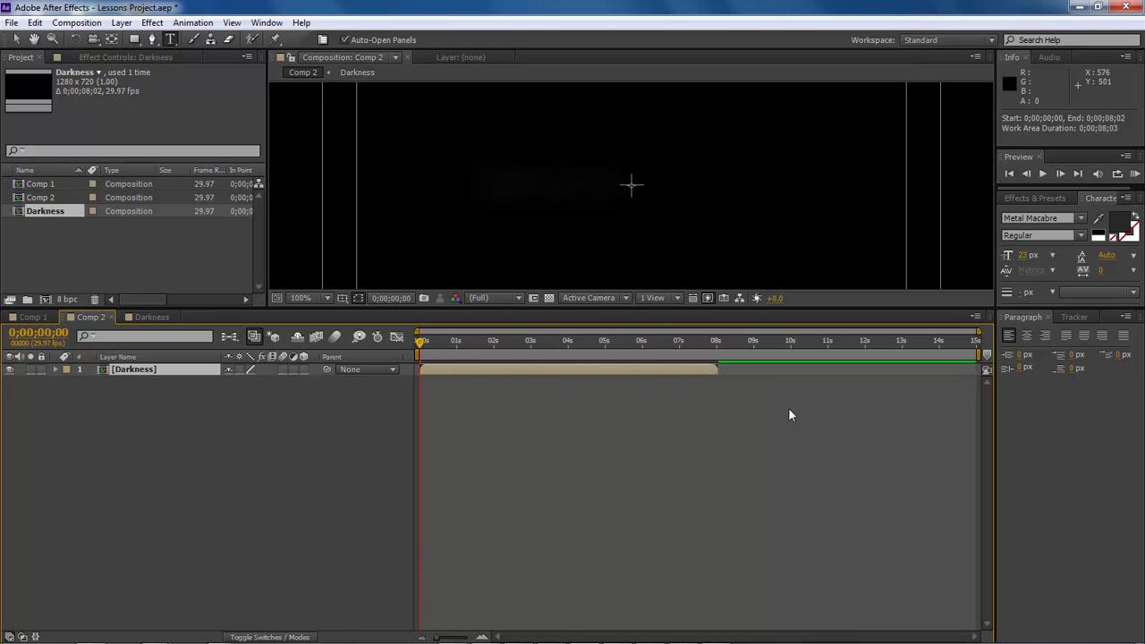
pyautogui.click(711, 381)
pyautogui.click(152, 371)
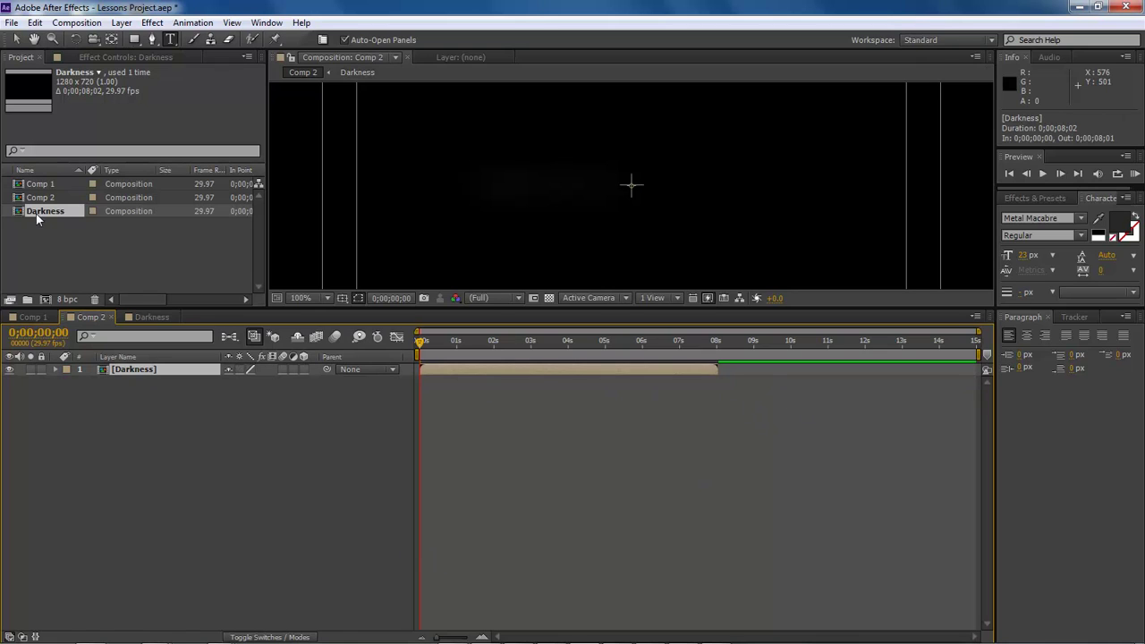
pyautogui.click(145, 317)
pyautogui.click(125, 369)
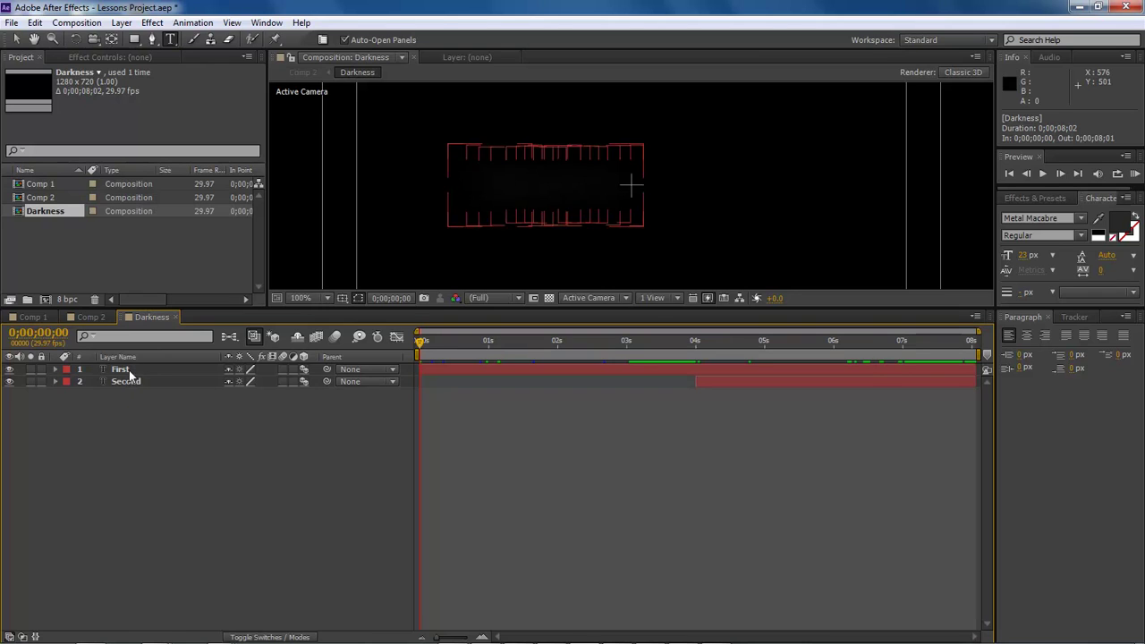
pyautogui.click(148, 389)
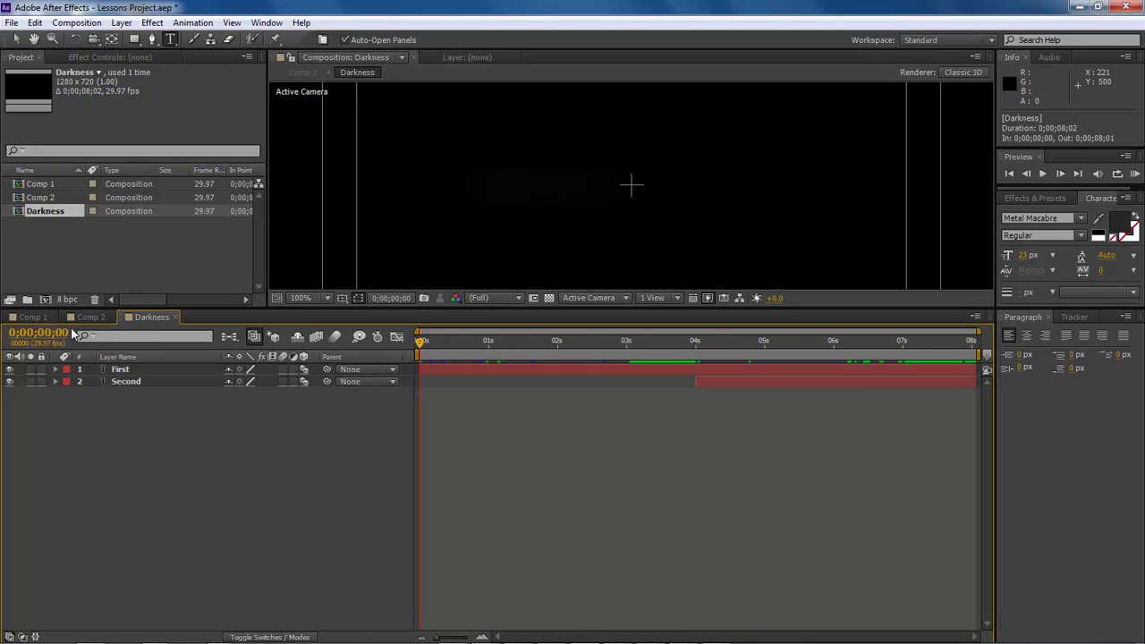
pyautogui.click(126, 368)
pyautogui.click(122, 410)
pyautogui.click(120, 369)
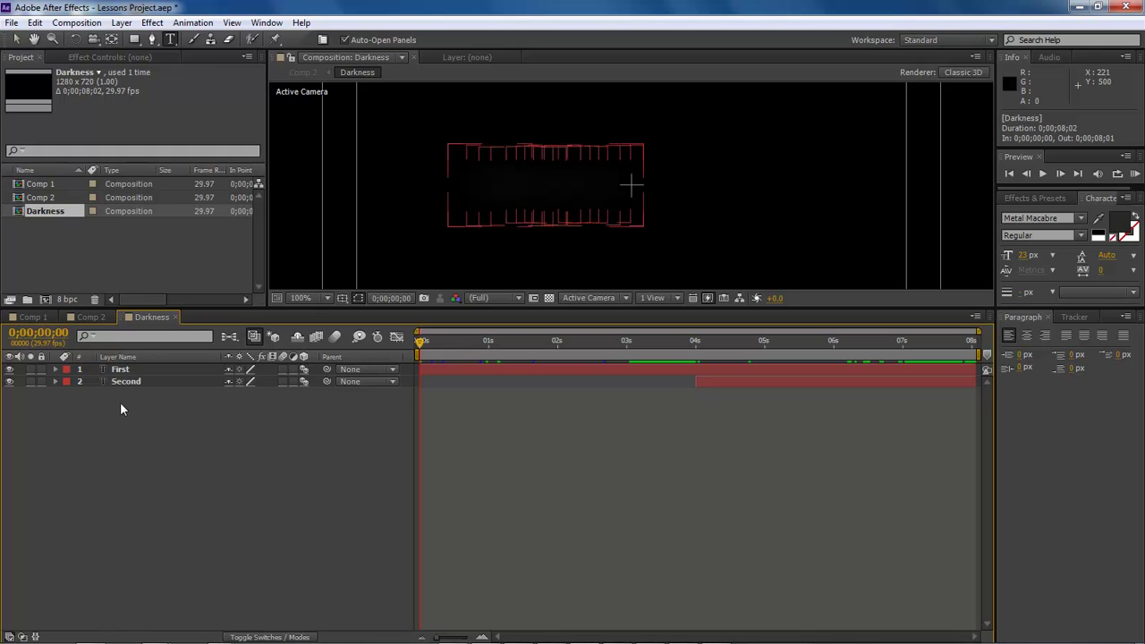
pyautogui.click(158, 412)
pyautogui.click(90, 319)
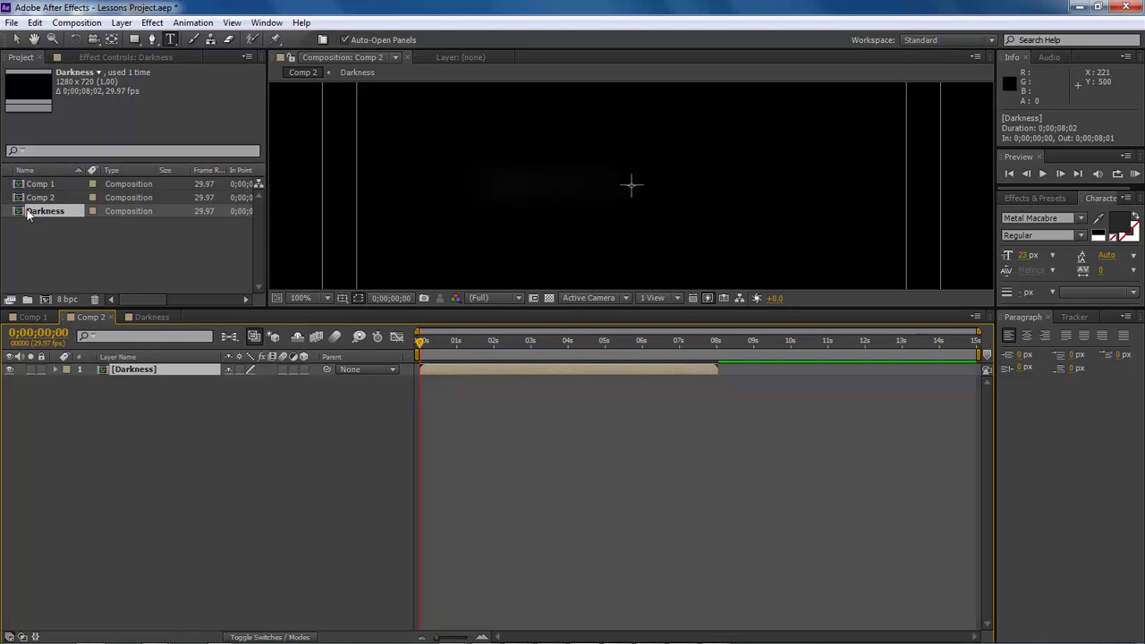
# Duplicate the Darkness comp as Darkness 2 and place it in Comp 2 after Darkness.
pyautogui.hotkey('ctrl', '/')
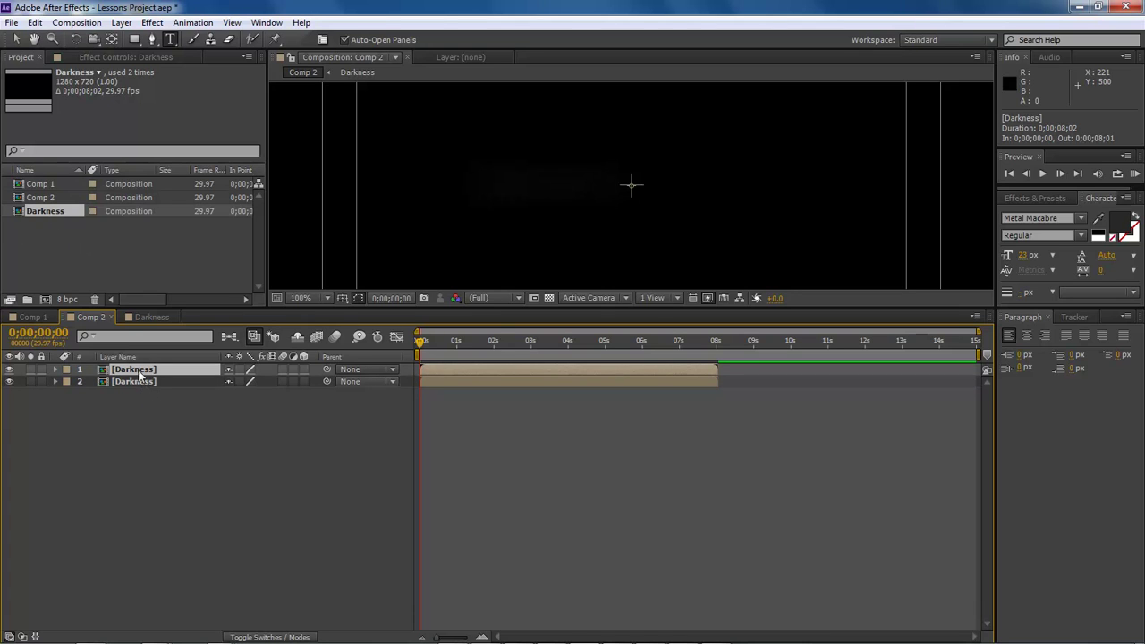
pyautogui.hotkey('ctrl', 'z')
pyautogui.click(41, 212)
pyautogui.hotkey('ctrl', 'd')
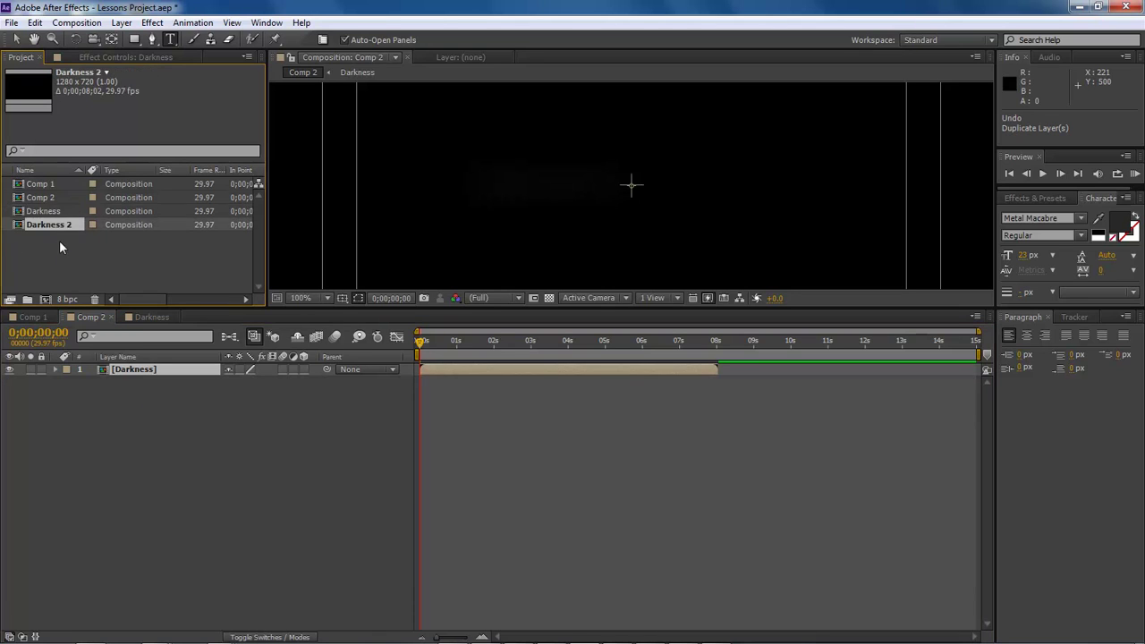
pyautogui.moveTo(61, 238); pyautogui.dragTo(180, 441)
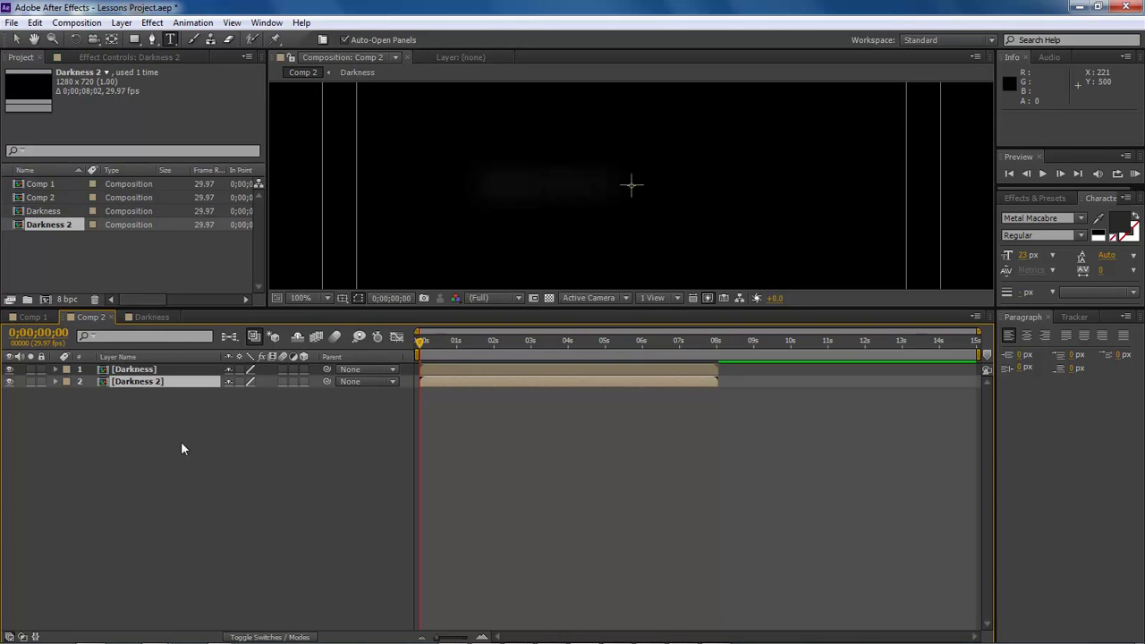
pyautogui.moveTo(446, 380); pyautogui.dragTo(735, 381)
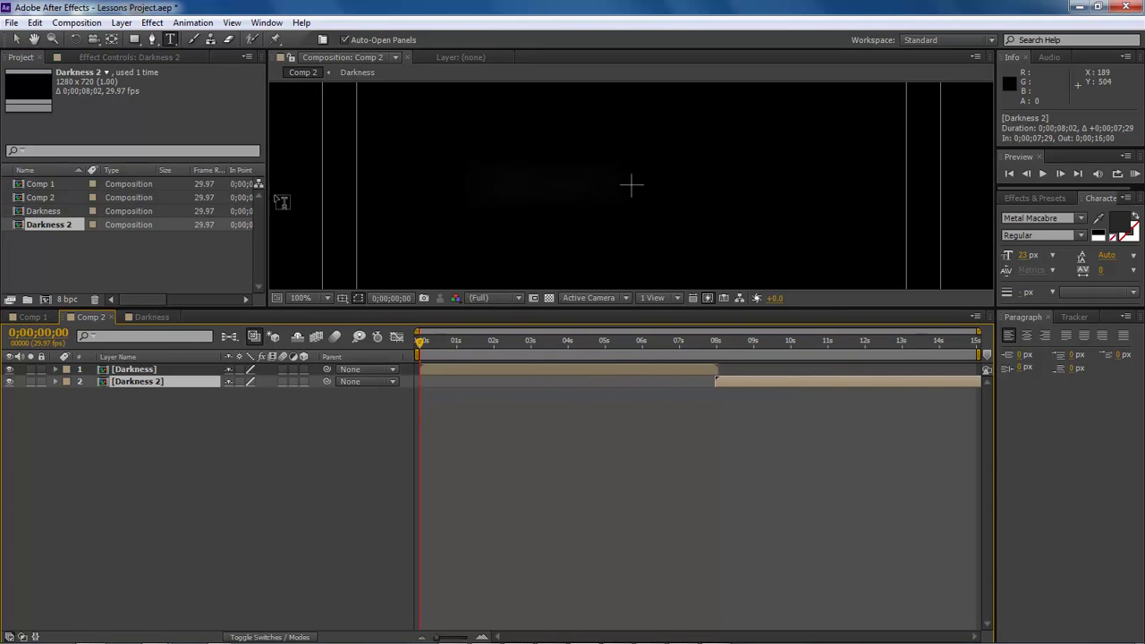
# Set Comp 2's duration to 20 seconds and nudge Darkness 2 to start at 8;01.
pyautogui.click(89, 23)
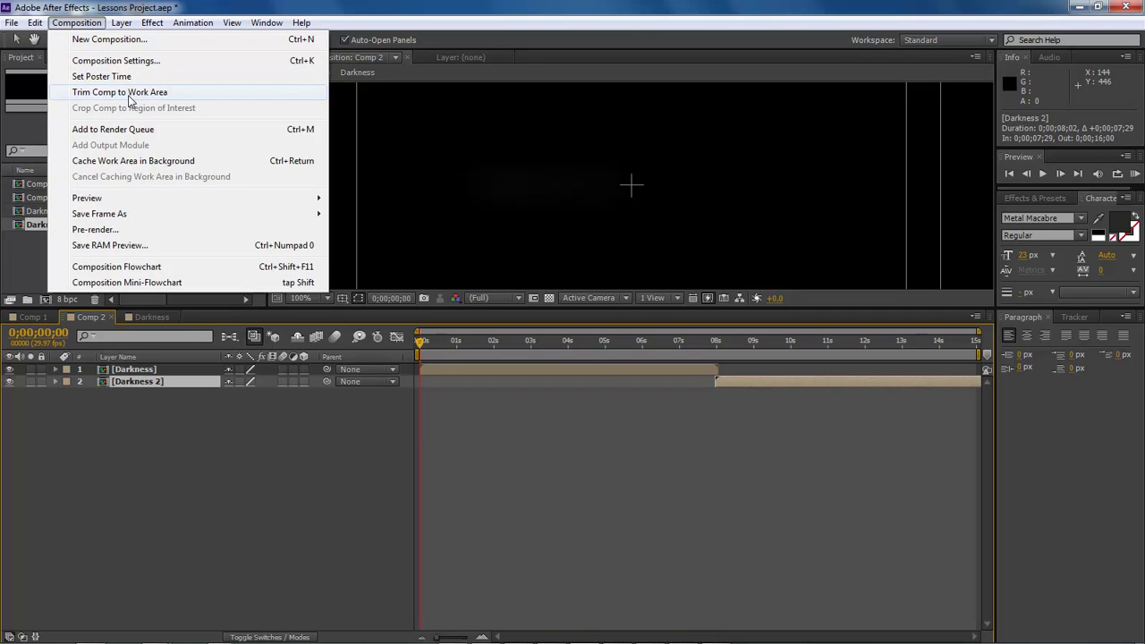
pyautogui.click(116, 60)
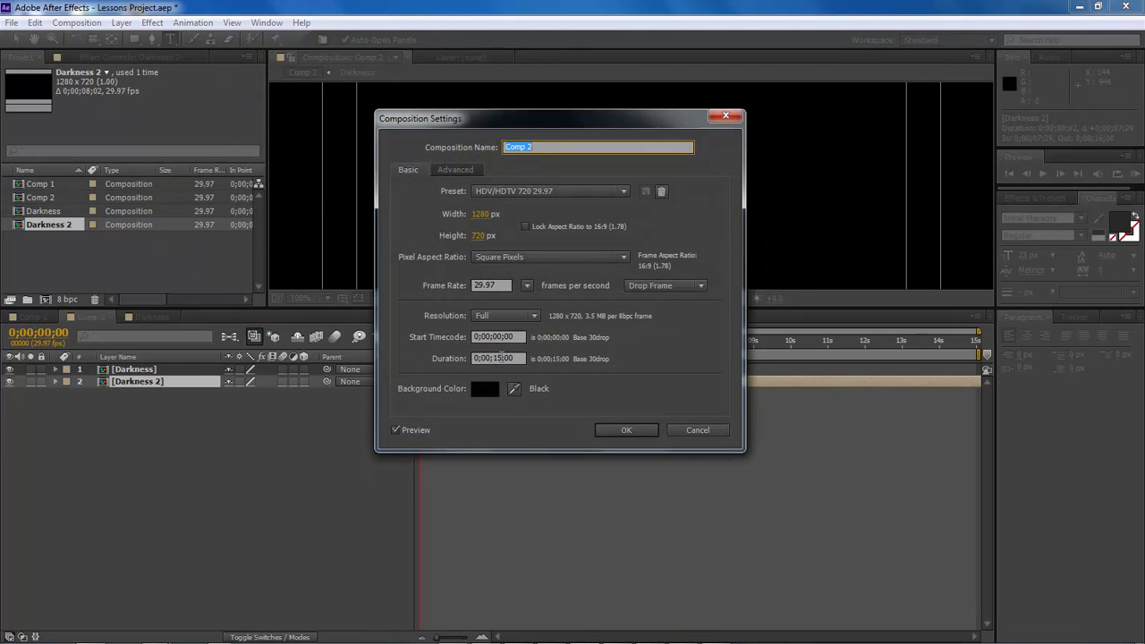
pyautogui.doubleClick(497, 357)
pyautogui.write('20')
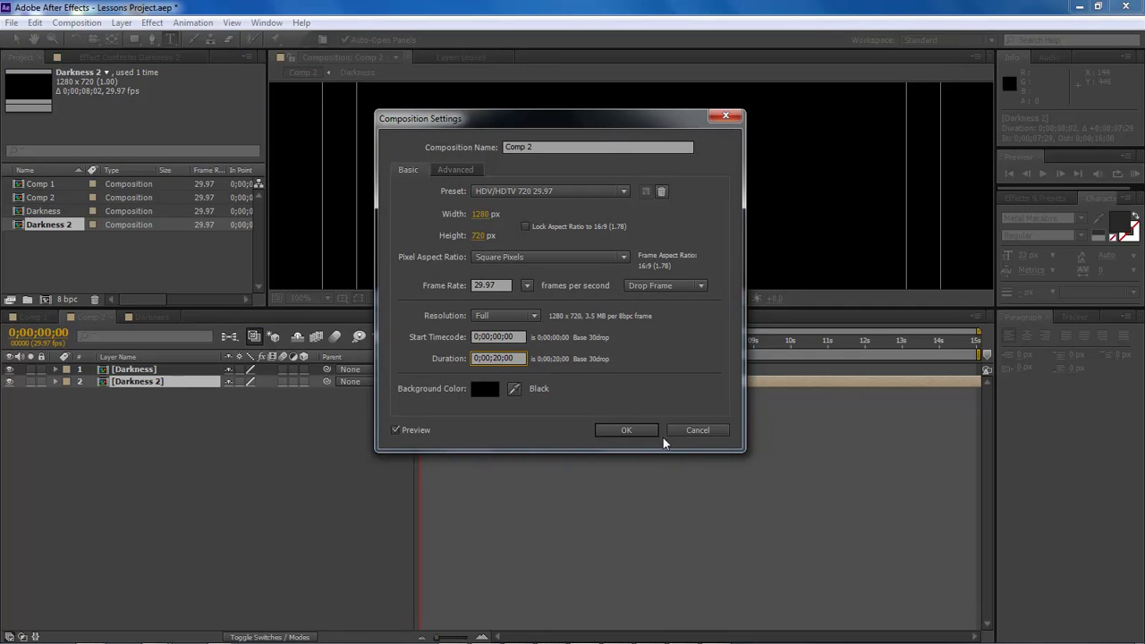
pyautogui.click(628, 430)
pyautogui.moveTo(841, 331); pyautogui.dragTo(988, 331)
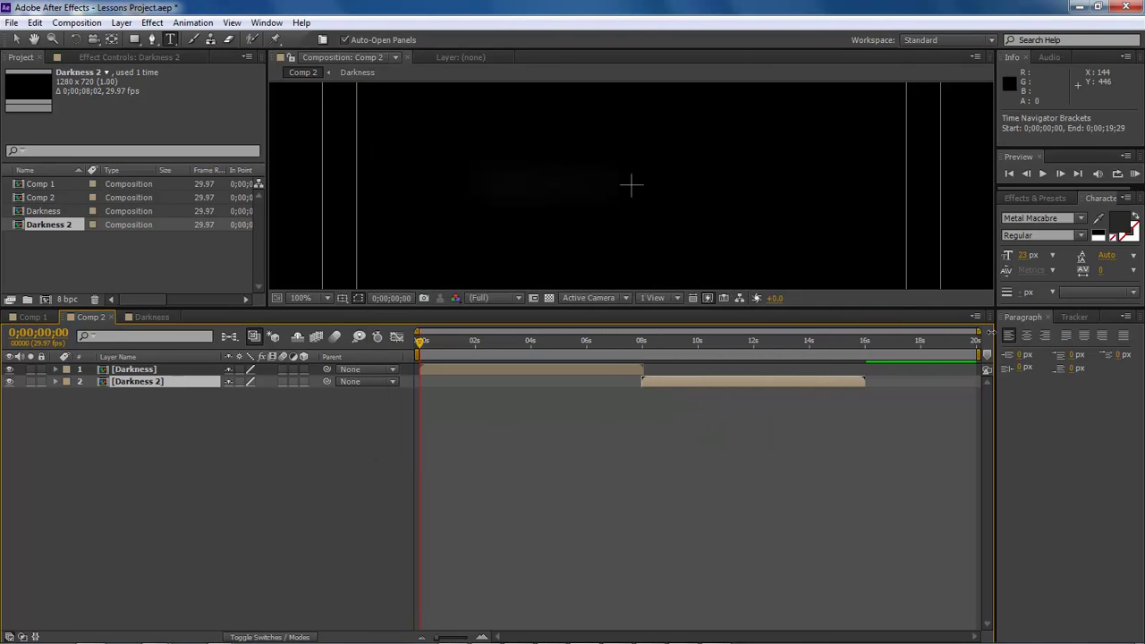
pyautogui.moveTo(754, 380); pyautogui.dragTo(738, 382)
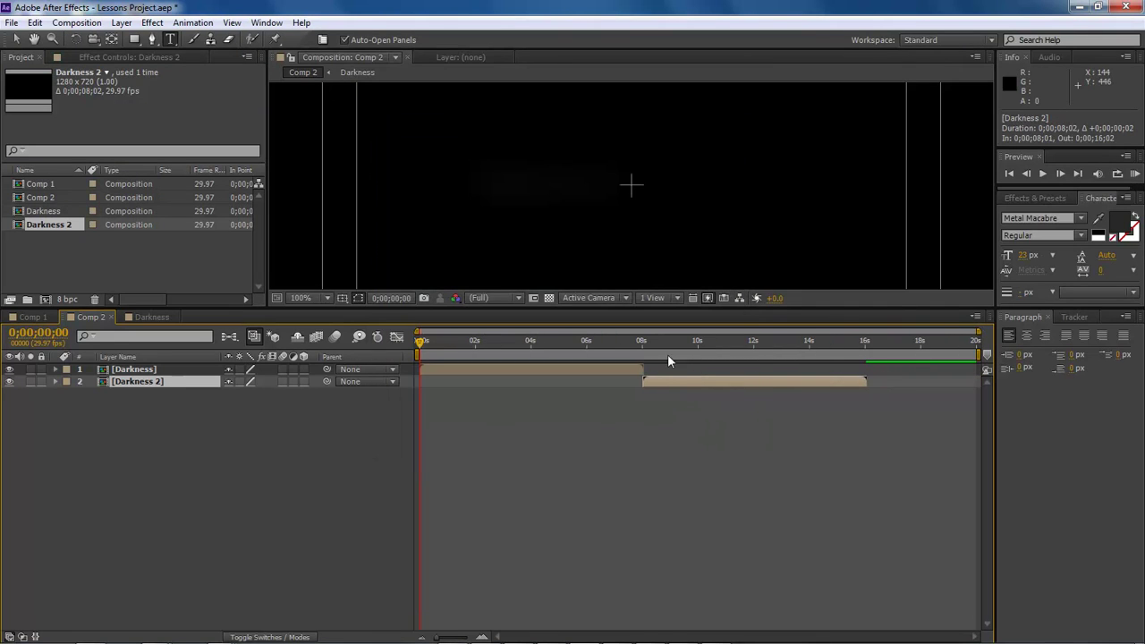
# Open the Darkness 2 precomp and bring both text layers into view.
pyautogui.doubleClick(135, 369)
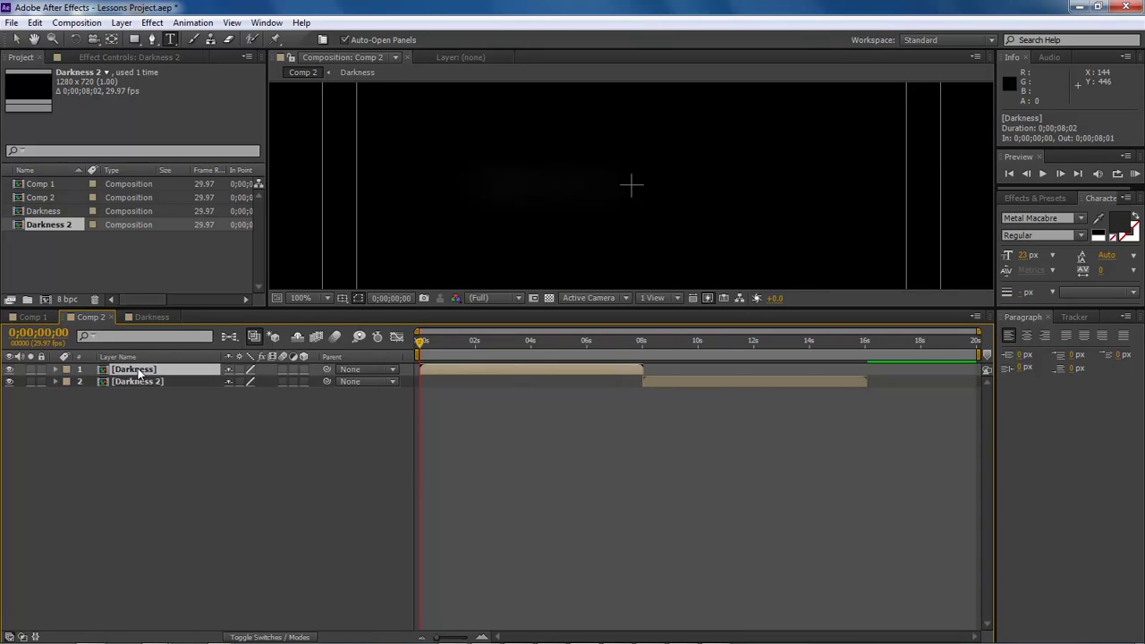
pyautogui.click(90, 316)
pyautogui.doubleClick(137, 381)
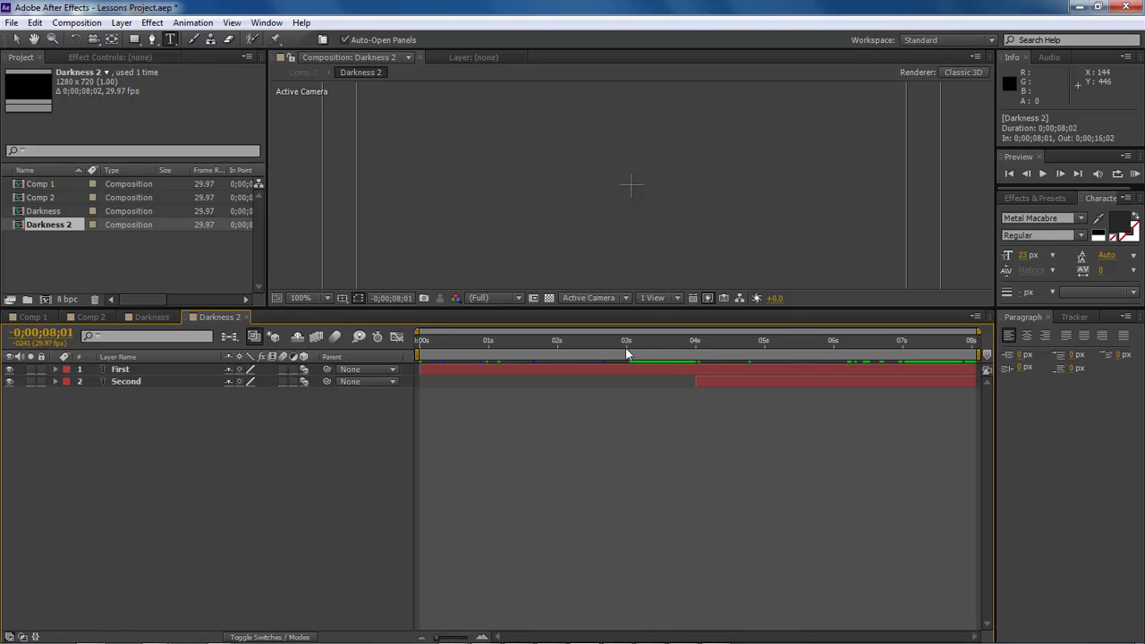
pyautogui.moveTo(626, 348); pyautogui.dragTo(932, 344)
pyautogui.click(126, 381)
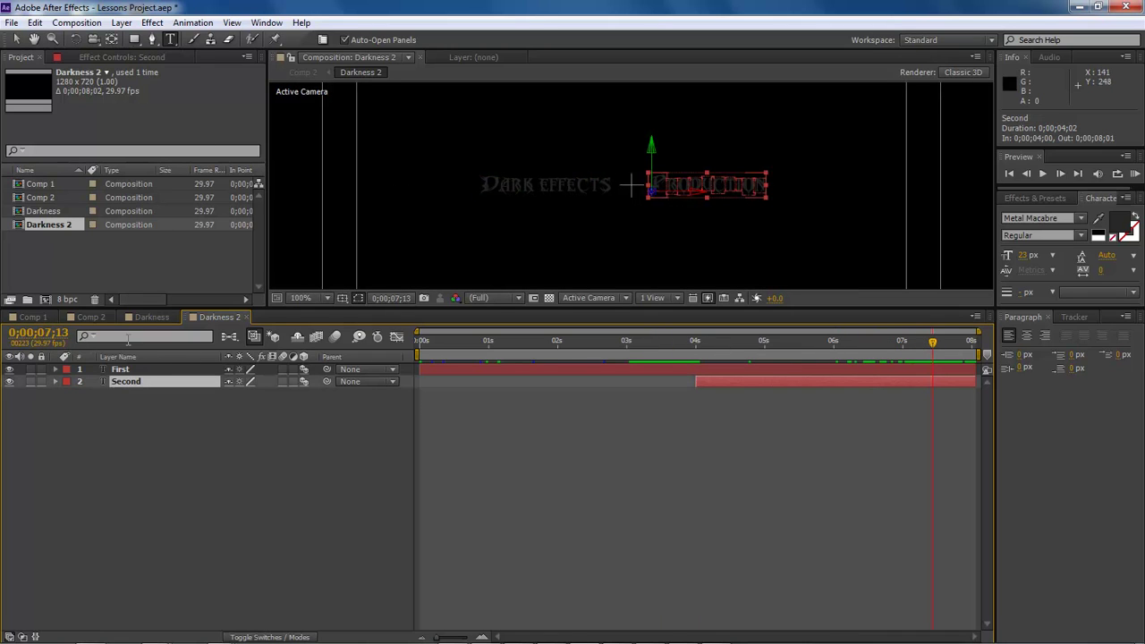
pyautogui.click(120, 369)
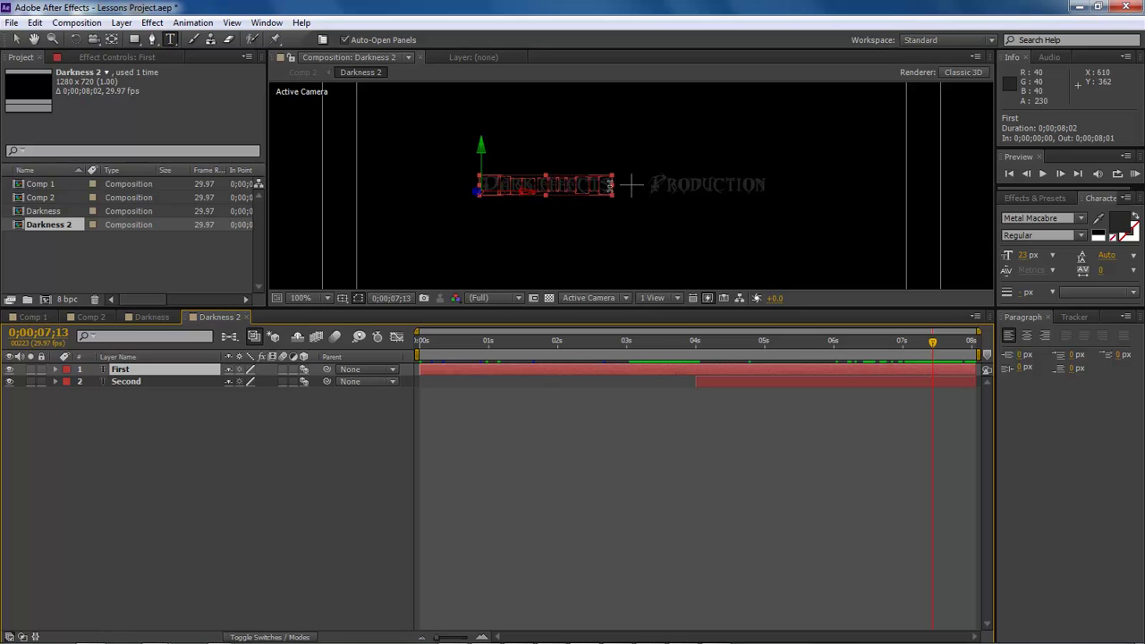
# Retype the First text as 'HEY' and the Second text as 'YouTube'.
pyautogui.moveTo(611, 186); pyautogui.dragTo(455, 179)
pyautogui.write('They')
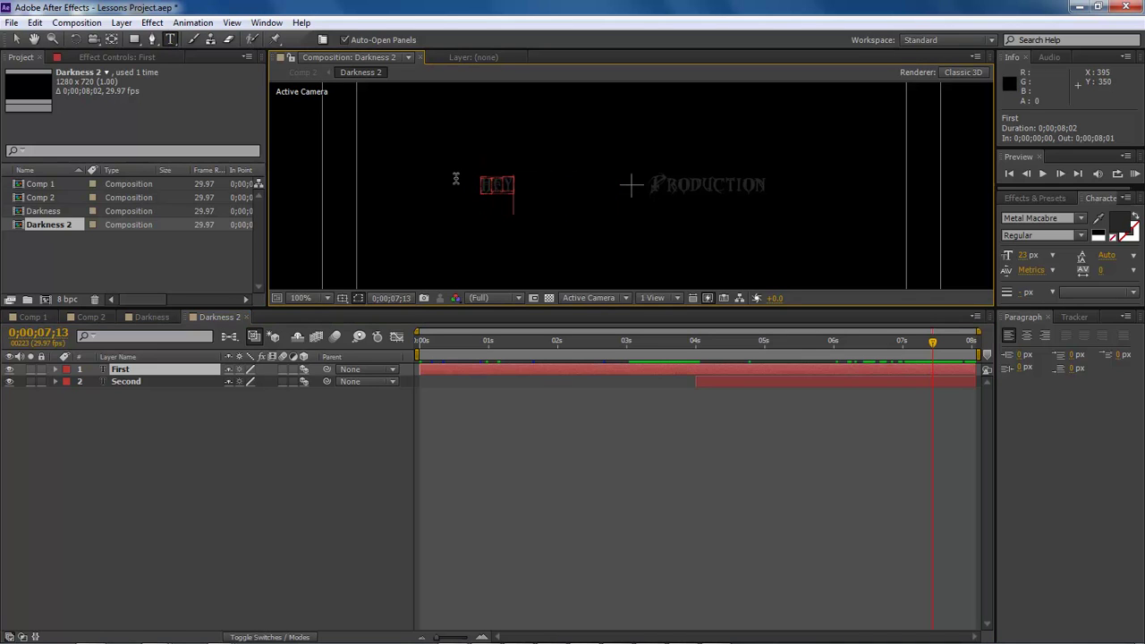
pyautogui.click(132, 382)
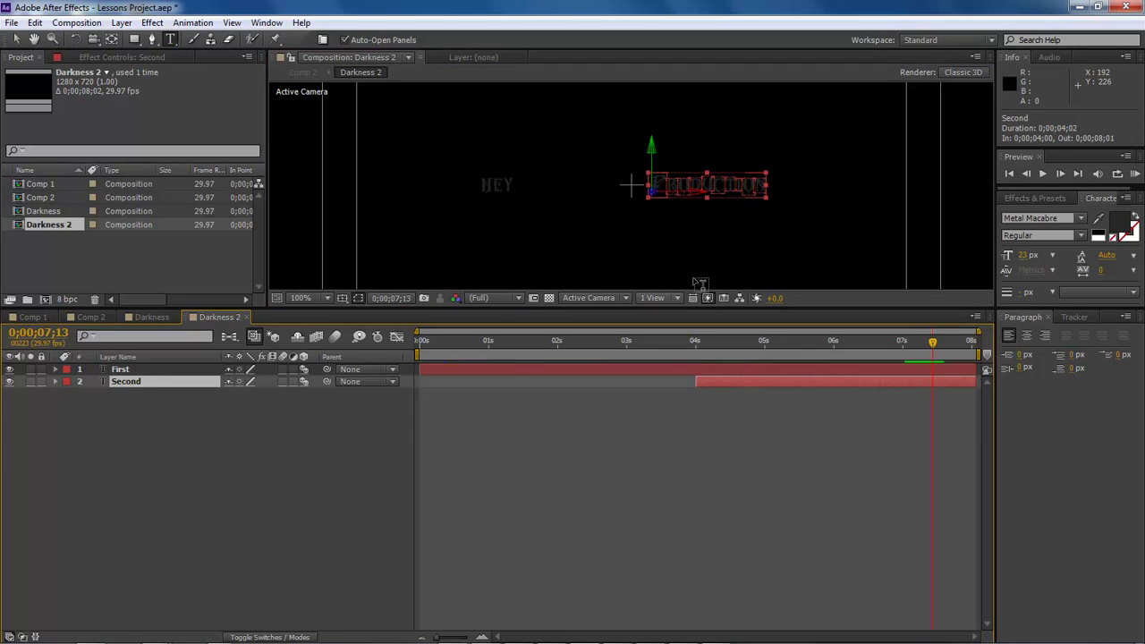
pyautogui.moveTo(760, 195); pyautogui.dragTo(608, 187)
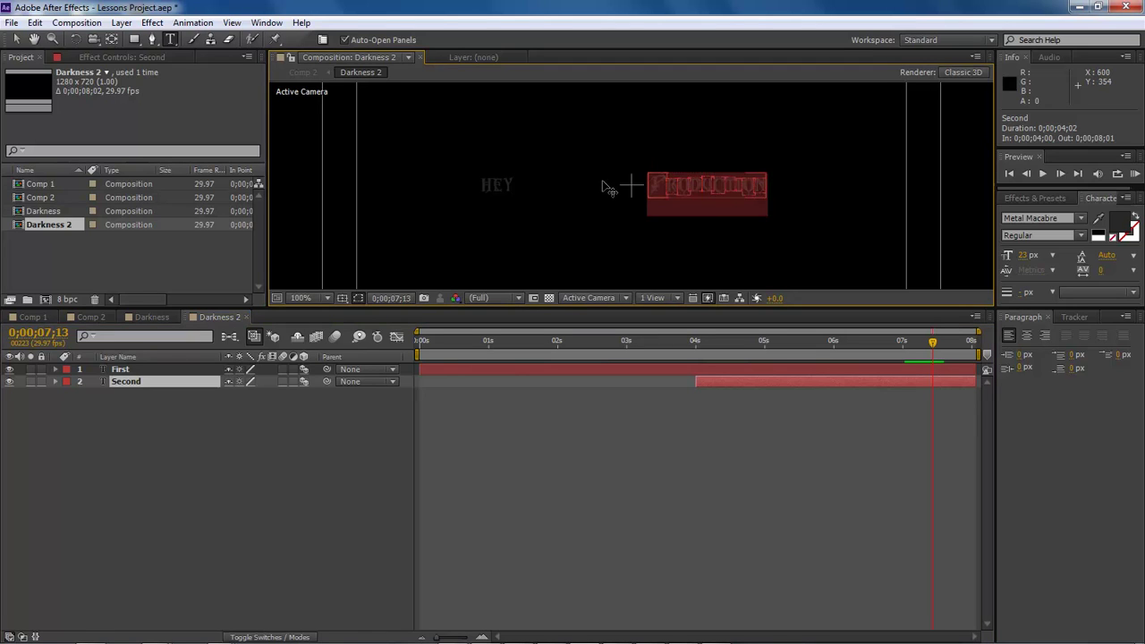
pyautogui.write('Darkness')
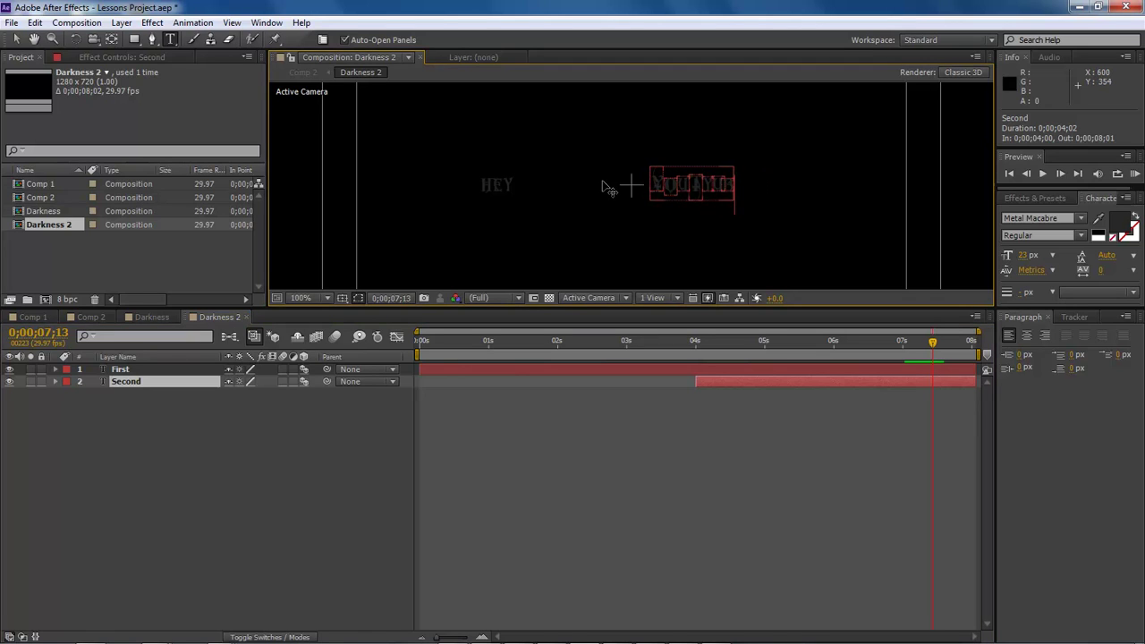
pyautogui.press('BackSpace')
pyautogui.press('BackSpace')
pyautogui.press('BackSpace')
pyautogui.press('BackSpace')
pyautogui.write('ness')
pyautogui.click(339, 398)
# Move HEY right beside YouTube with the Selection tool, then preview the reveal.
pyautogui.click(135, 370)
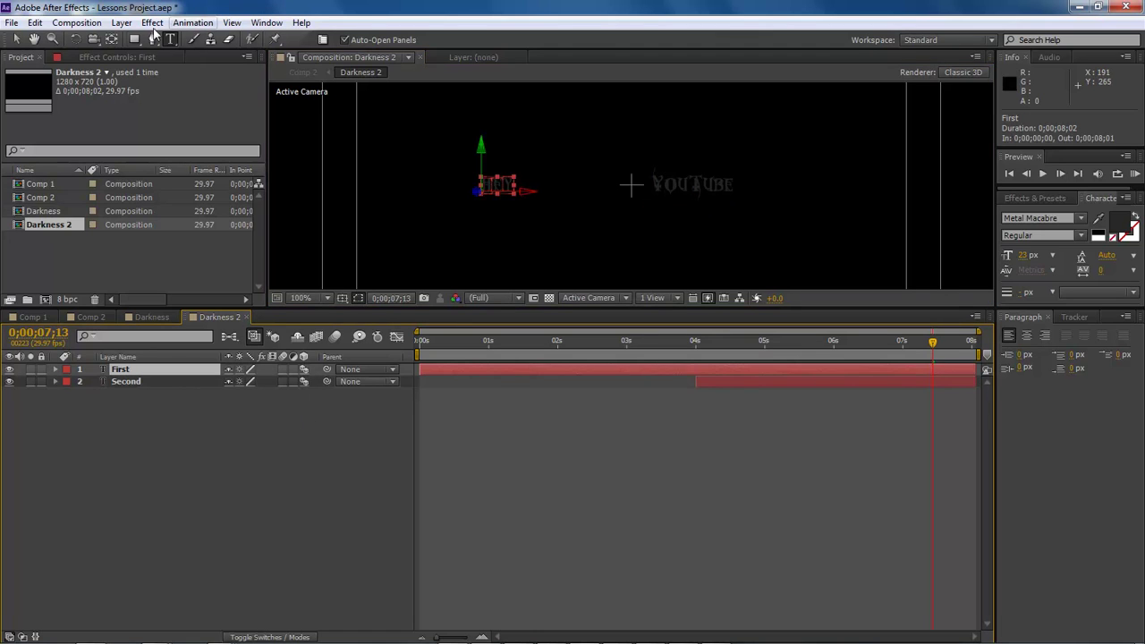
pyautogui.click(16, 39)
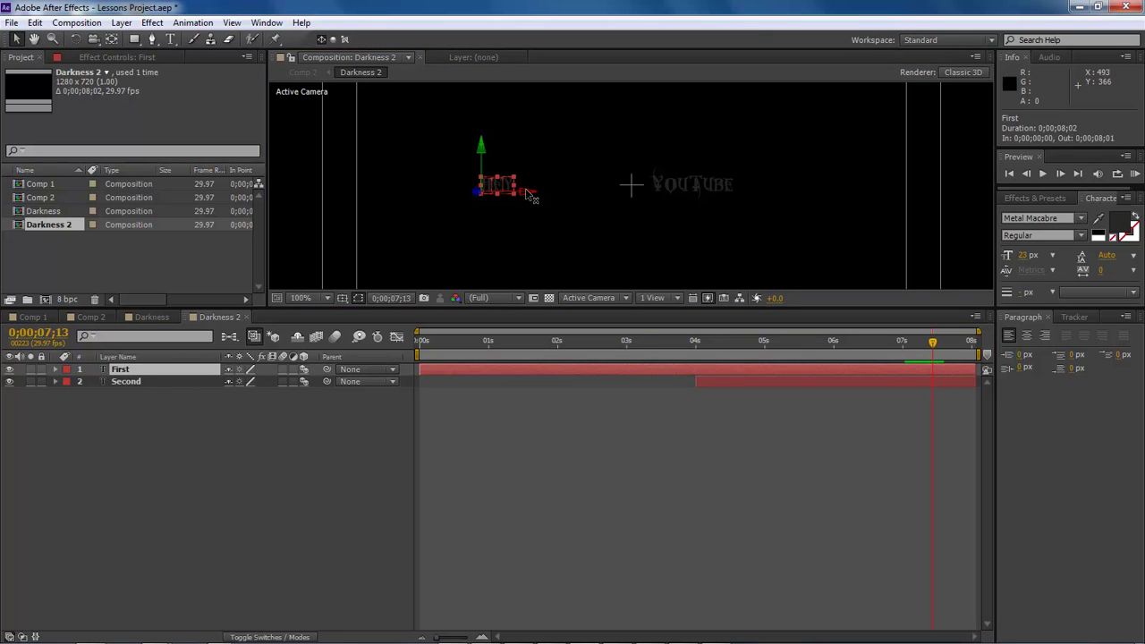
pyautogui.moveTo(530, 195); pyautogui.dragTo(631, 198)
pyautogui.click(691, 202)
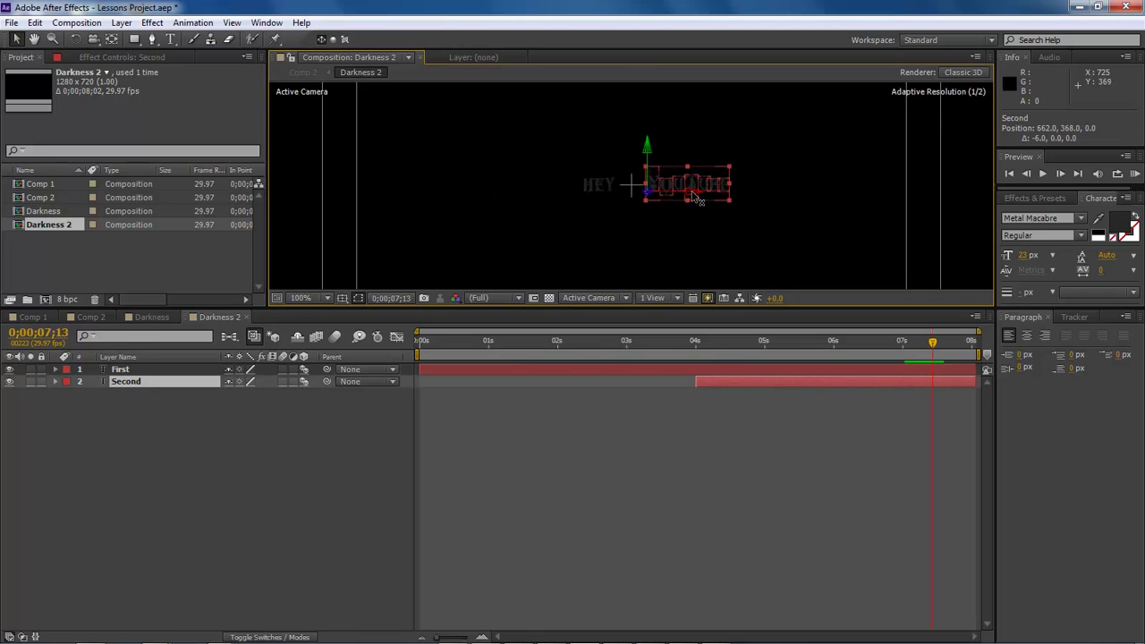
pyautogui.click(599, 250)
pyautogui.moveTo(445, 346); pyautogui.dragTo(471, 346)
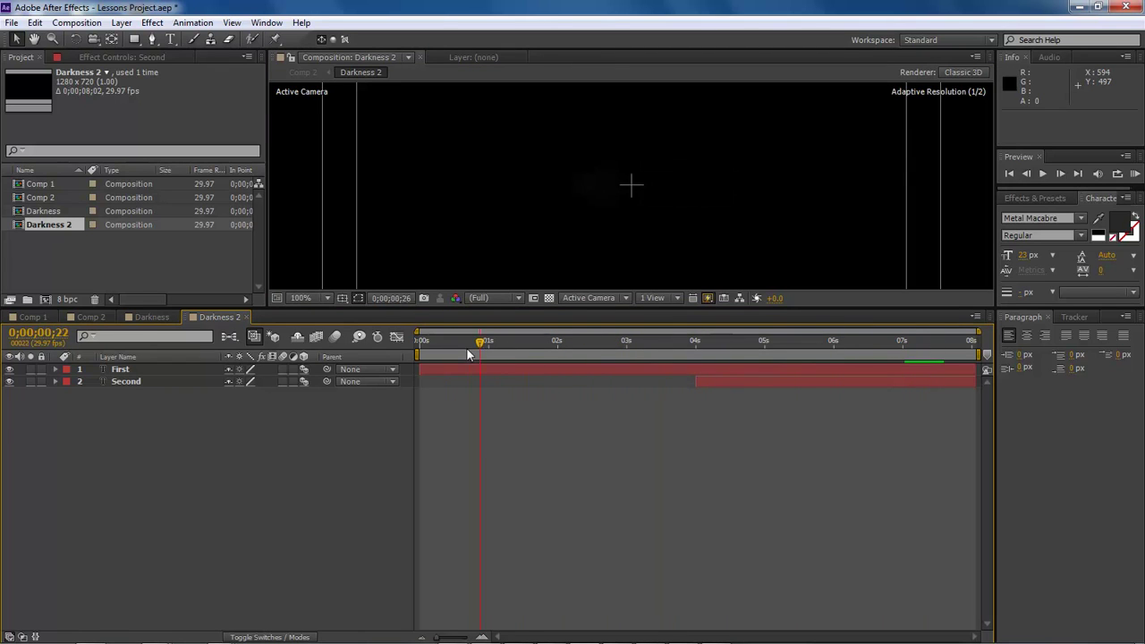
# Move the First layer's Range Selector Start keyframe from 3s to 2s.
pyautogui.click(56, 368)
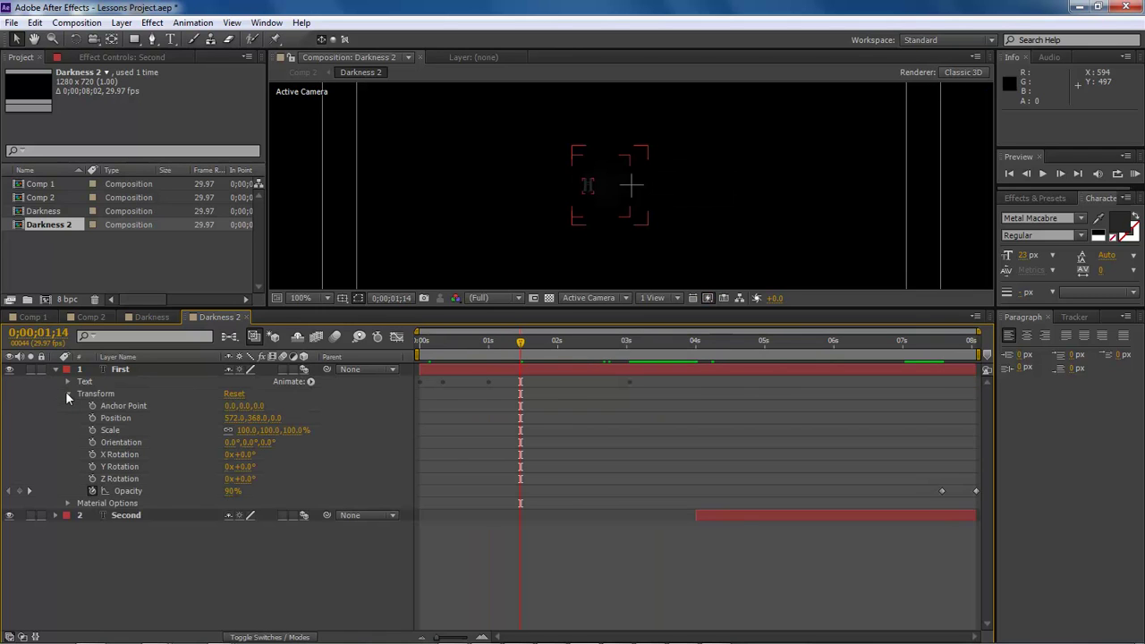
pyautogui.click(68, 394)
pyautogui.click(67, 381)
pyautogui.click(79, 430)
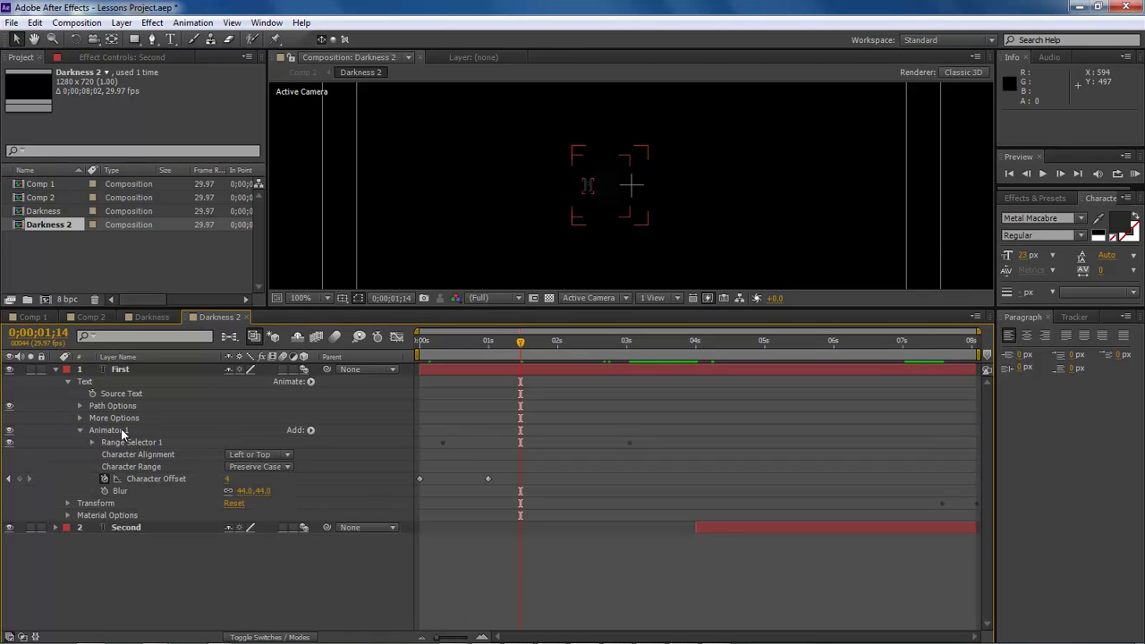
pyautogui.click(93, 443)
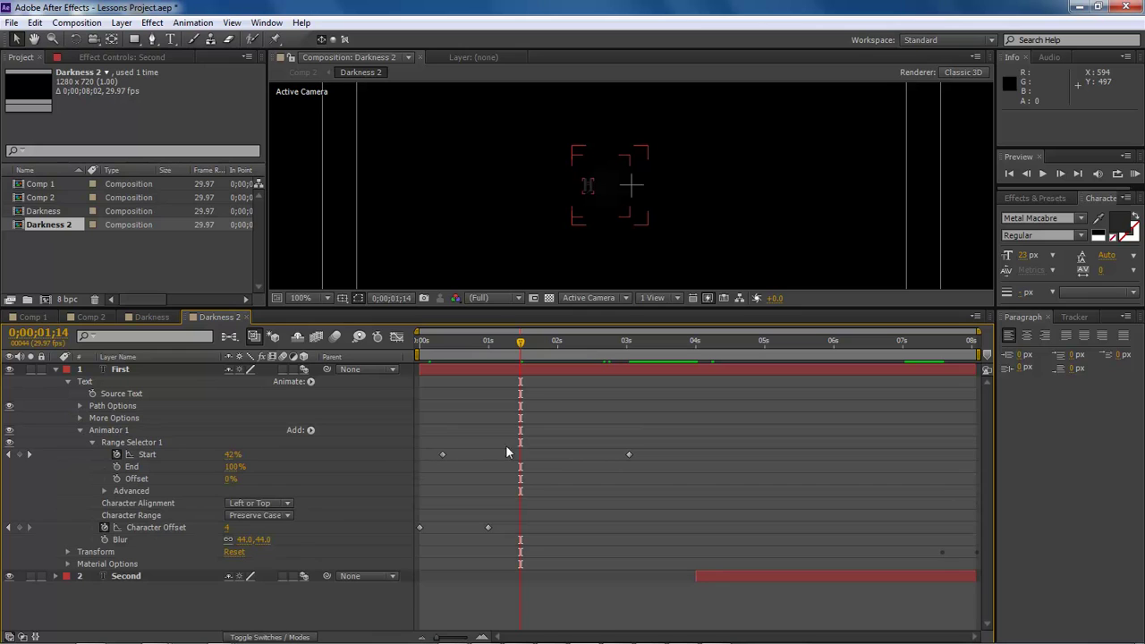
pyautogui.moveTo(629, 455); pyautogui.dragTo(557, 454)
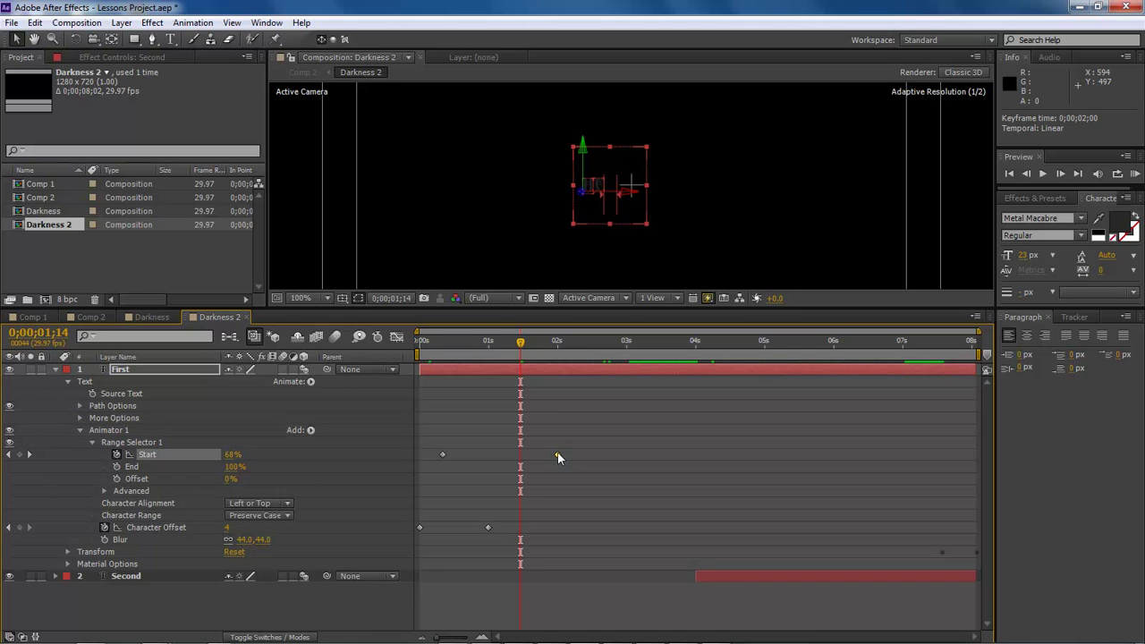
pyautogui.moveTo(521, 340); pyautogui.dragTo(640, 343)
# Shift the Second layer's Range Selector Start keyframe earlier and preview the reveal.
pyautogui.click(55, 369)
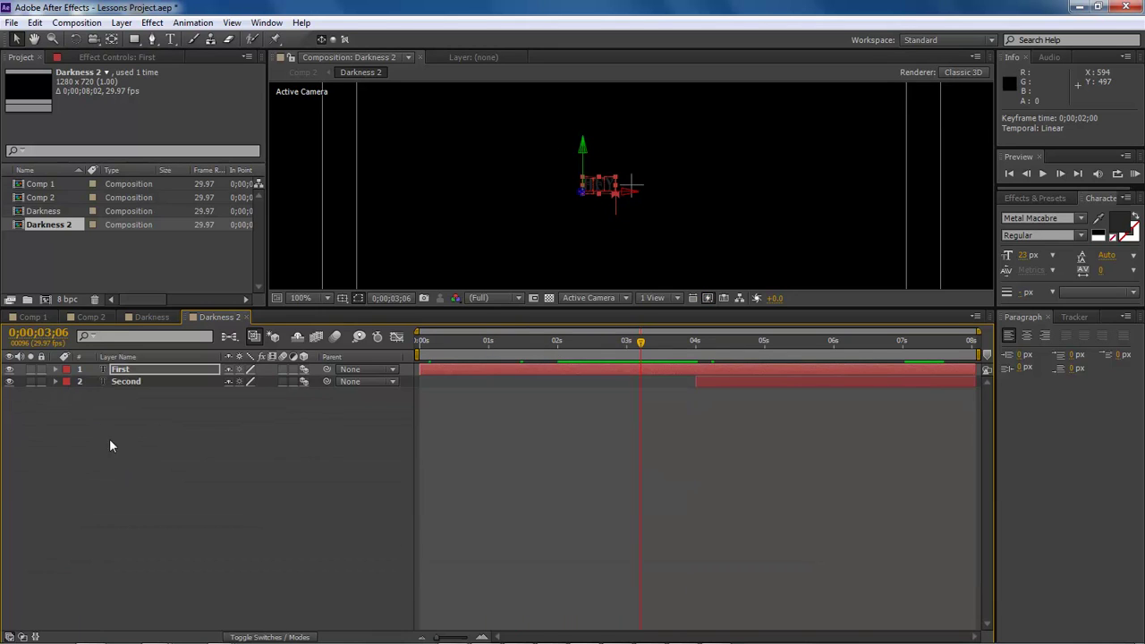
pyautogui.click(55, 381)
pyautogui.click(68, 405)
pyautogui.click(67, 393)
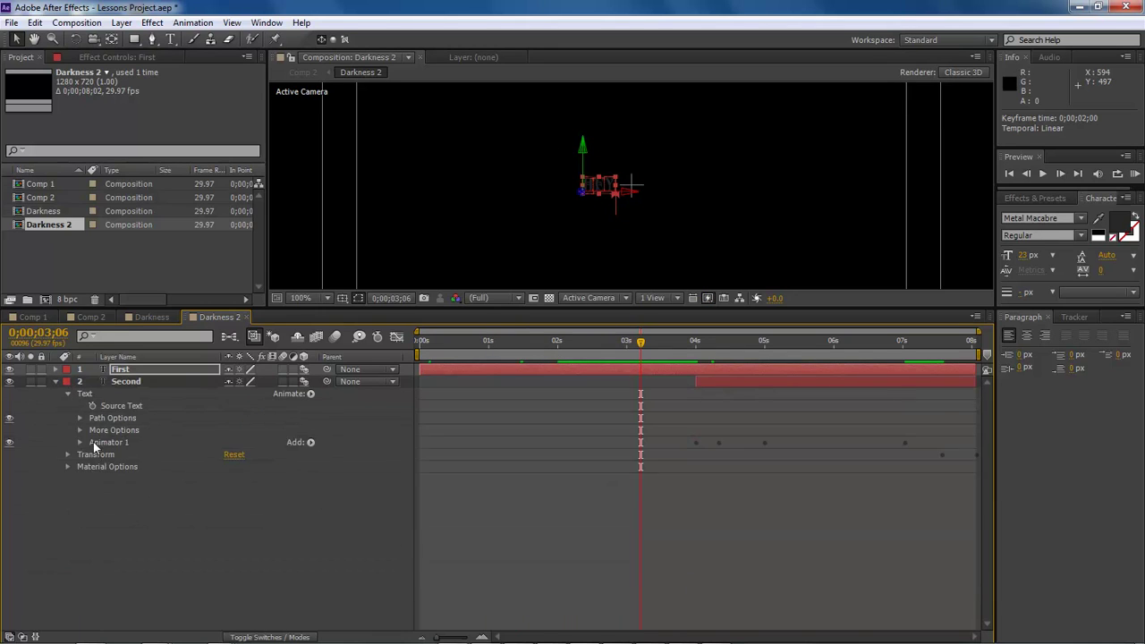
pyautogui.click(80, 442)
pyautogui.click(92, 454)
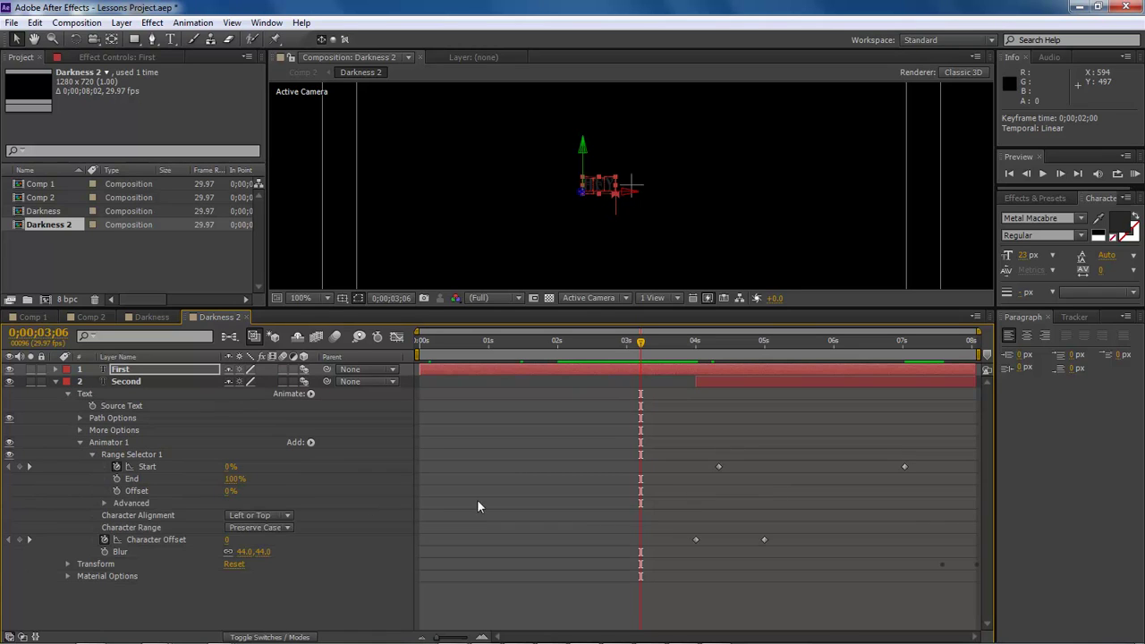
pyautogui.moveTo(904, 466); pyautogui.dragTo(819, 466)
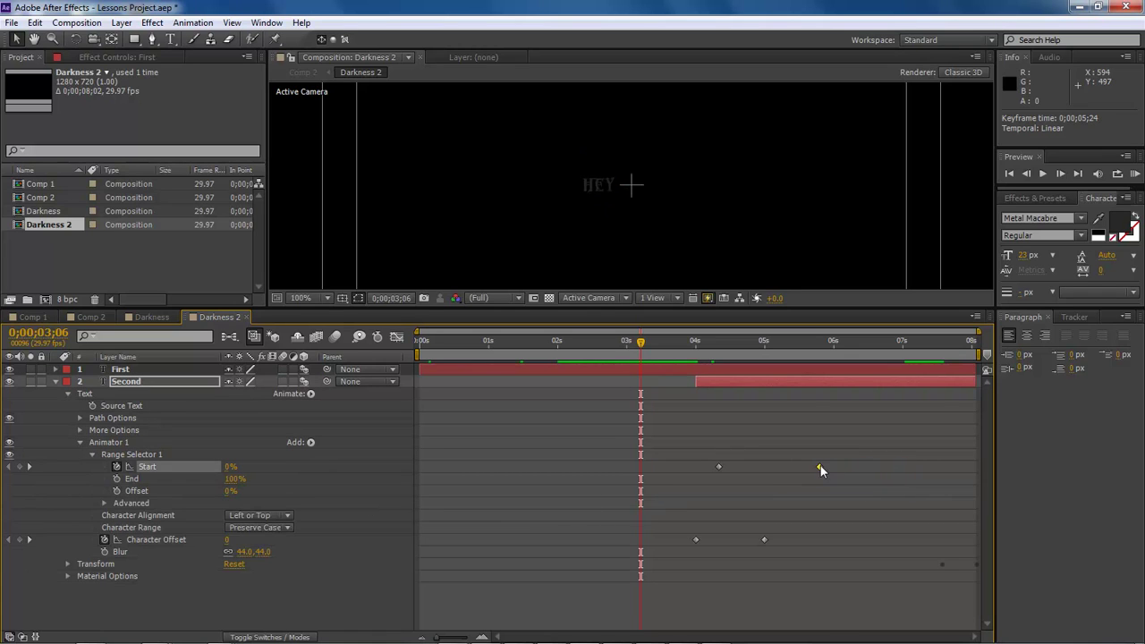
pyautogui.click(662, 342)
pyautogui.moveTo(677, 349); pyautogui.dragTo(939, 360)
pyautogui.press('Home')
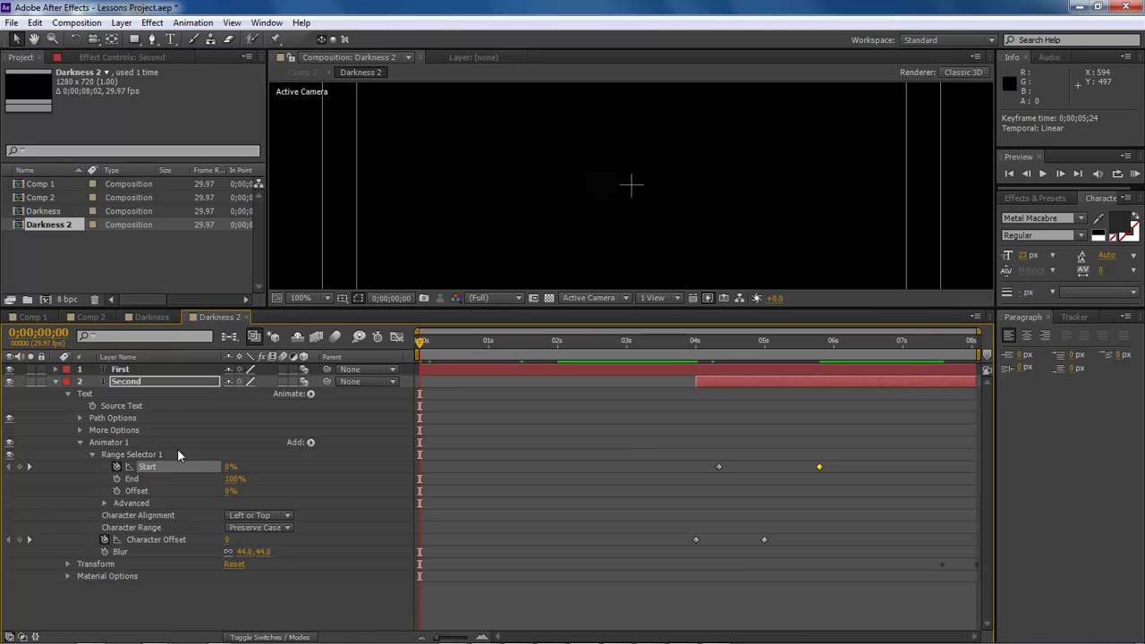
# Switch to the Darkness comp and preview its 'Dark effects Production' reveal to 7;10.
pyautogui.click(150, 318)
pyautogui.moveTo(611, 342); pyautogui.dragTo(925, 346)
pyautogui.click(907, 376)
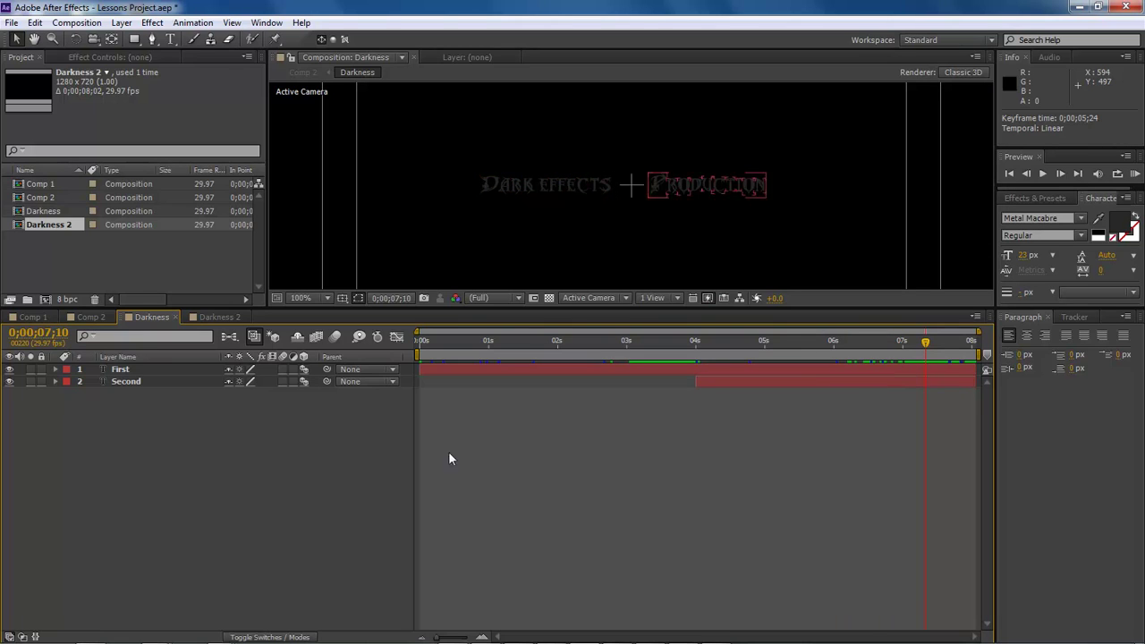
# Switch to Comp 2 and scrub to 16;06 to watch Darkness then Darkness 2.
pyautogui.click(99, 319)
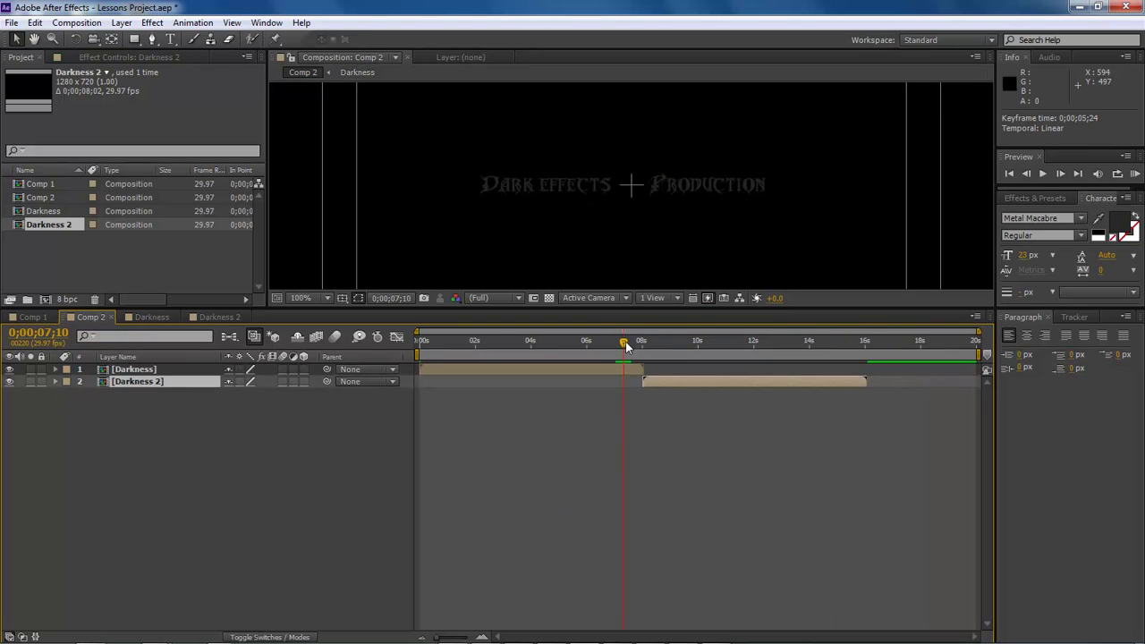
pyautogui.moveTo(624, 342); pyautogui.dragTo(869, 354)
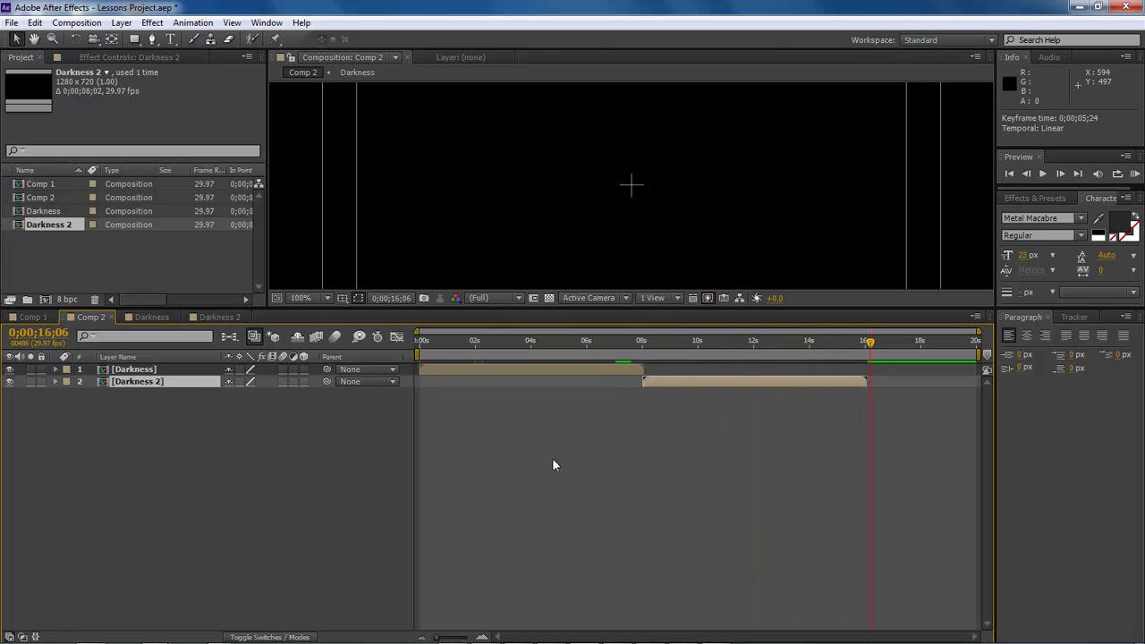
# Duplicate the Darkness precomp twice and add Darkness 3 and Darkness 4 to Comp 2.
pyautogui.click(40, 212)
pyautogui.hotkey('ctrl', 'd')
pyautogui.moveTo(50, 237); pyautogui.dragTo(164, 430)
pyautogui.click(43, 215)
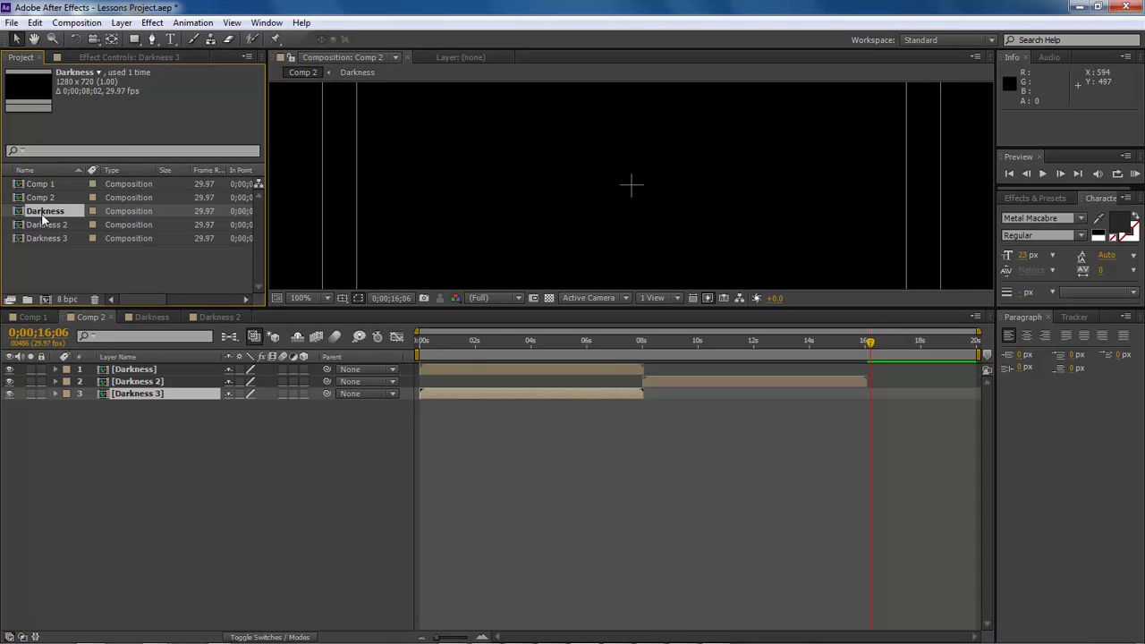
pyautogui.hotkey('ctrl', 'd')
pyautogui.moveTo(49, 253); pyautogui.dragTo(448, 430)
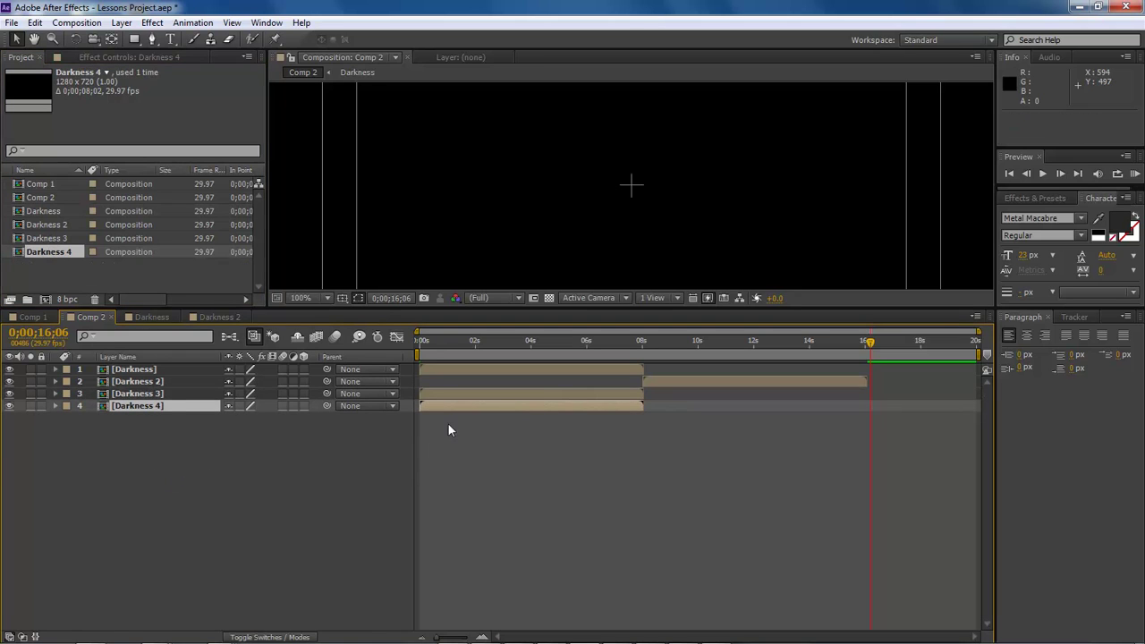
# Slide Darkness 3 to start near 0;00;16;05 and Darkness 4 near 0;00;17;09.
pyautogui.moveTo(542, 396); pyautogui.dragTo(921, 394)
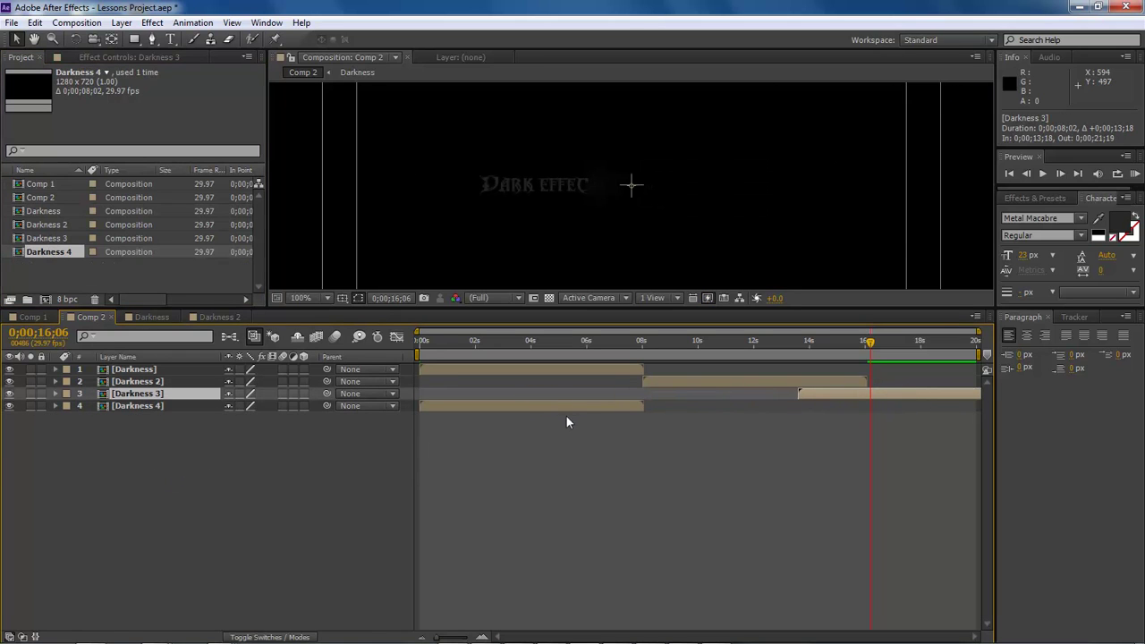
pyautogui.moveTo(517, 412); pyautogui.dragTo(961, 417)
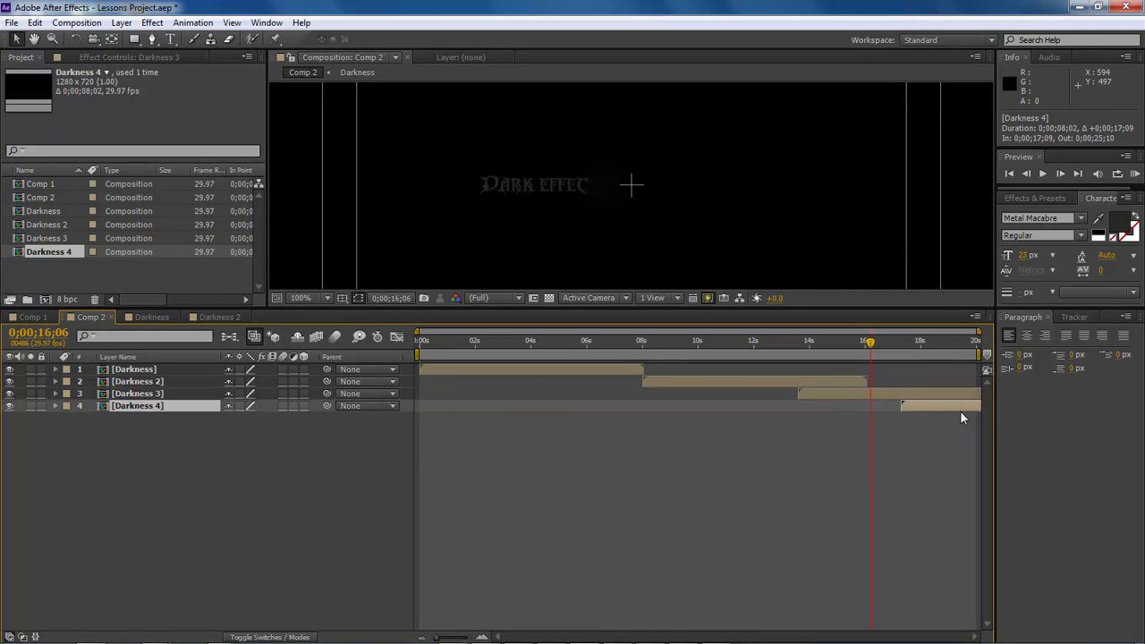
pyautogui.moveTo(859, 394); pyautogui.dragTo(928, 397)
pyautogui.click(926, 409)
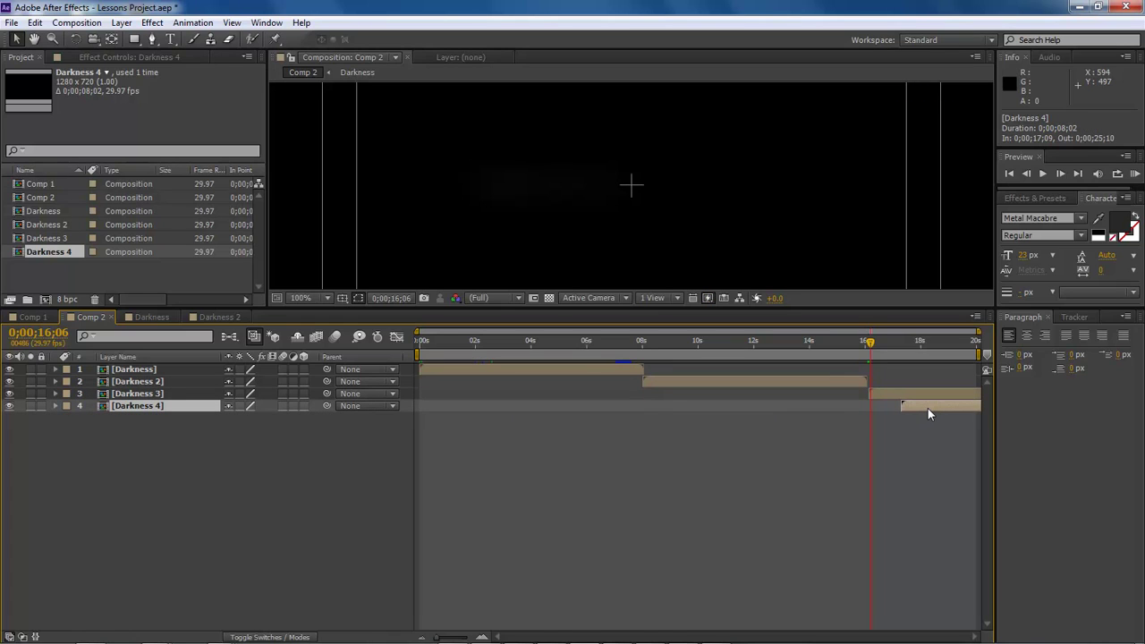